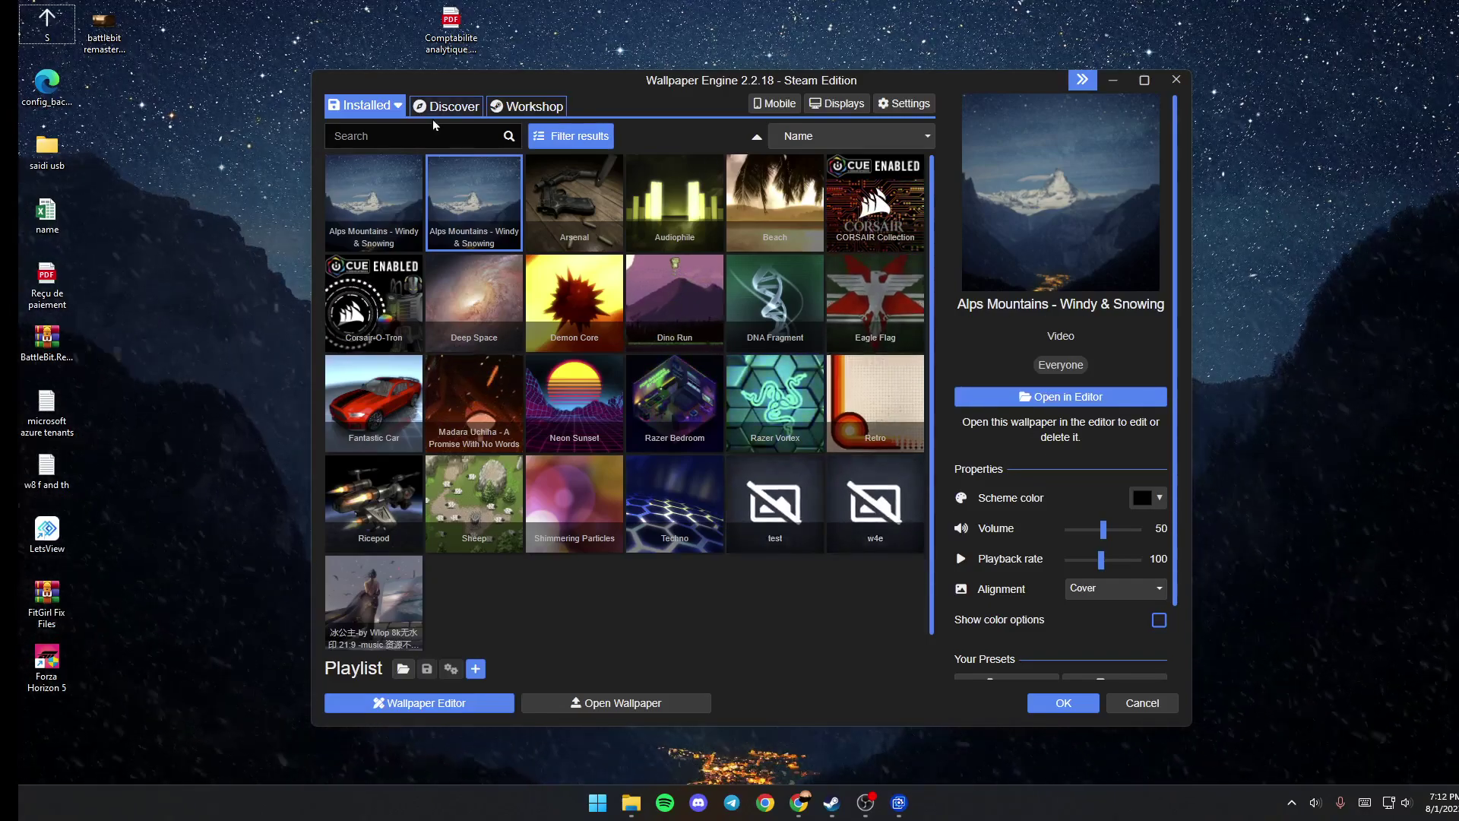
Find 'Mountain Sunset with Lake' in the Workshop, subscribe to it, and go back to Installed
left_click(529, 108)
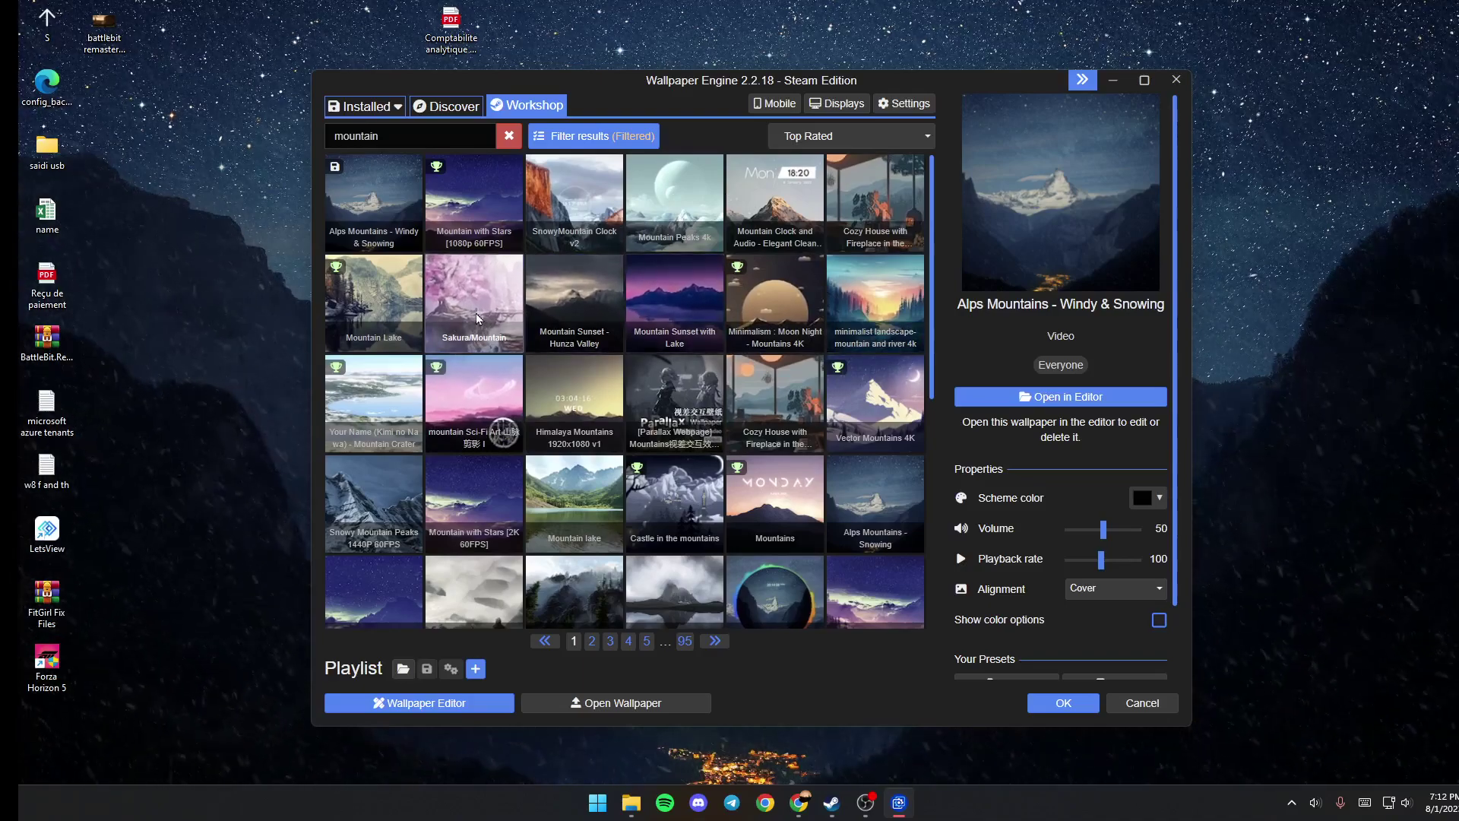
left_click(677, 298)
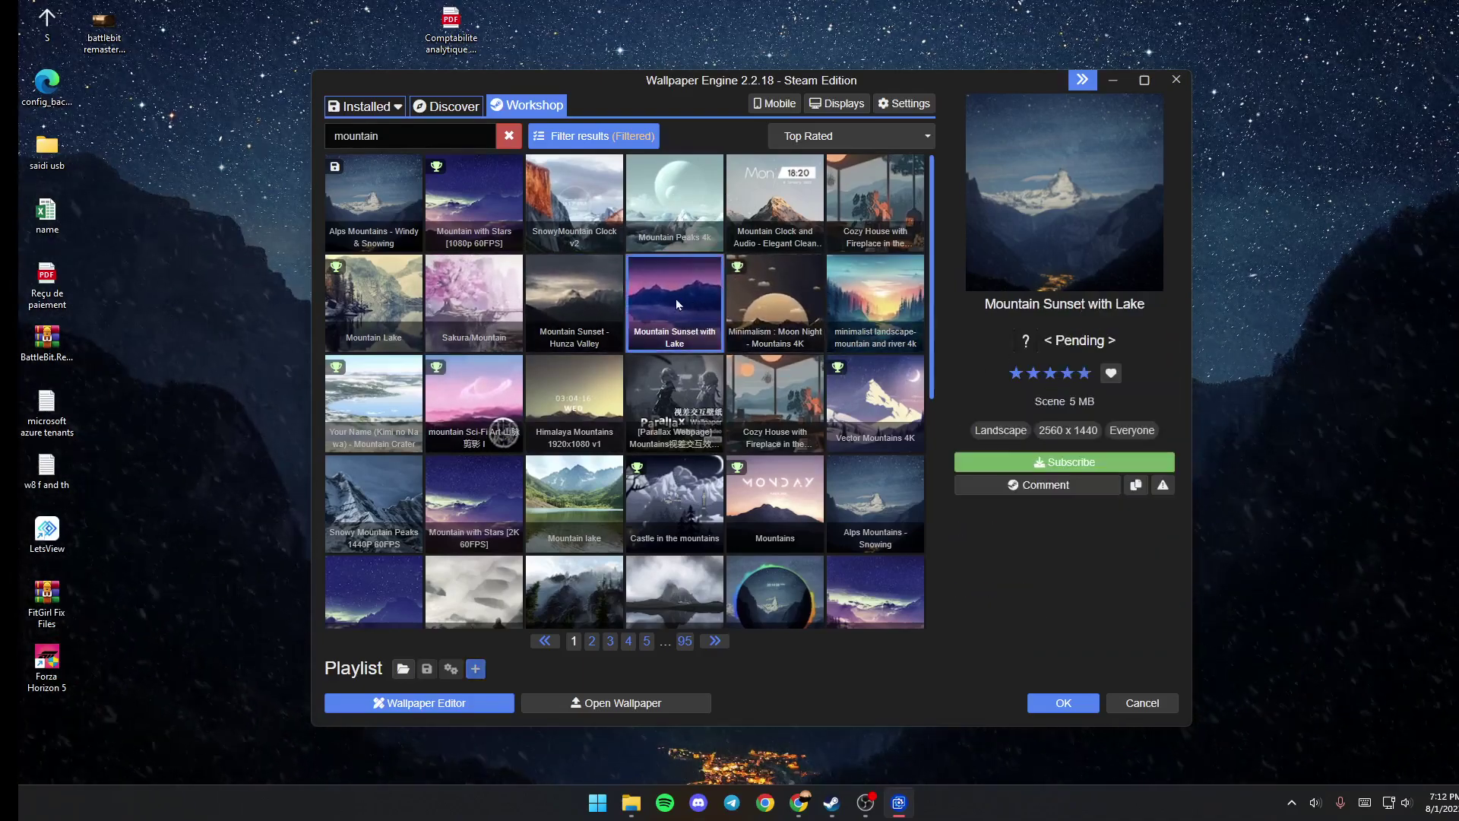
left_click(1074, 462)
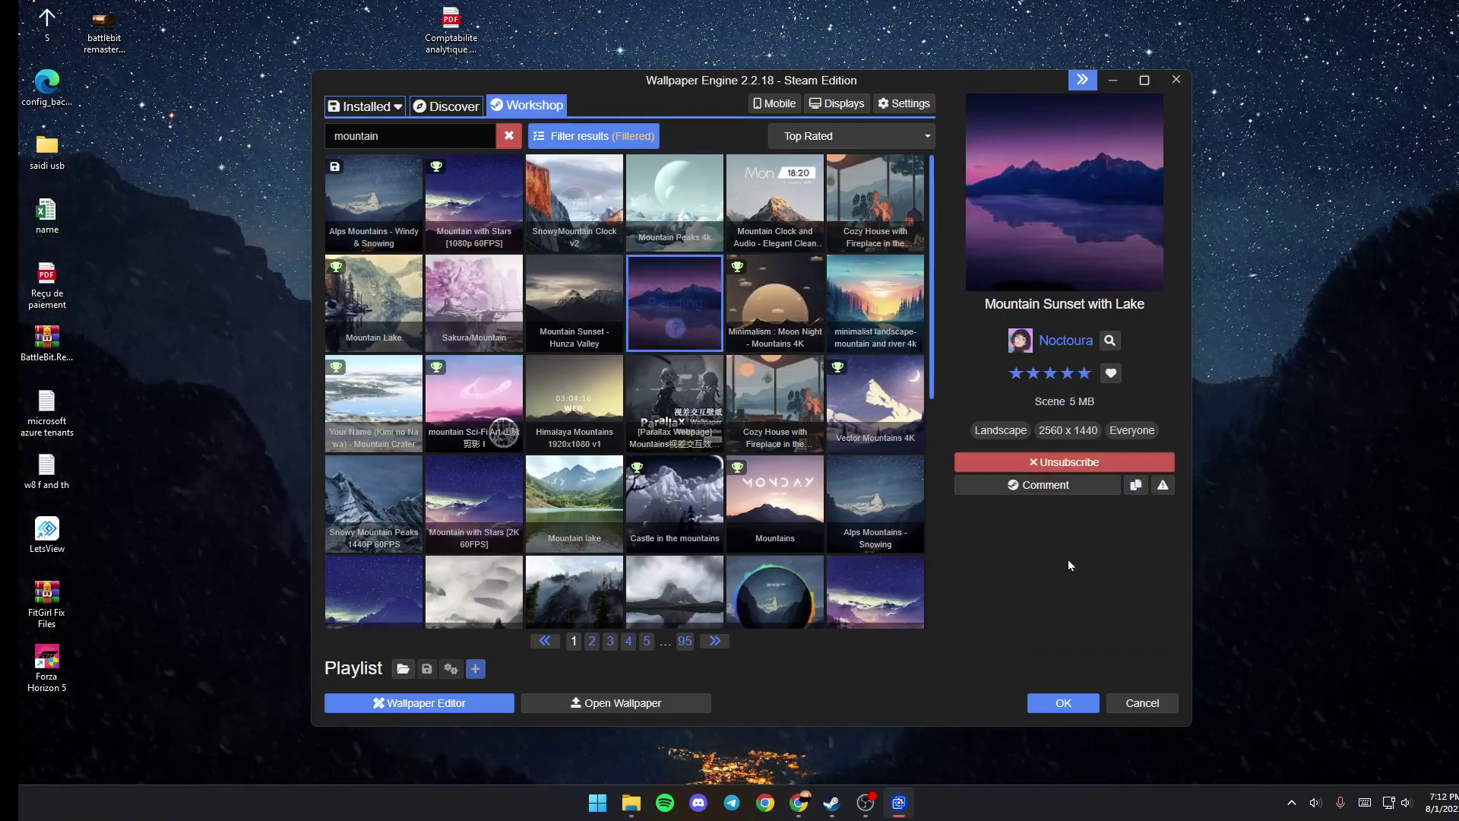
left_click(362, 106)
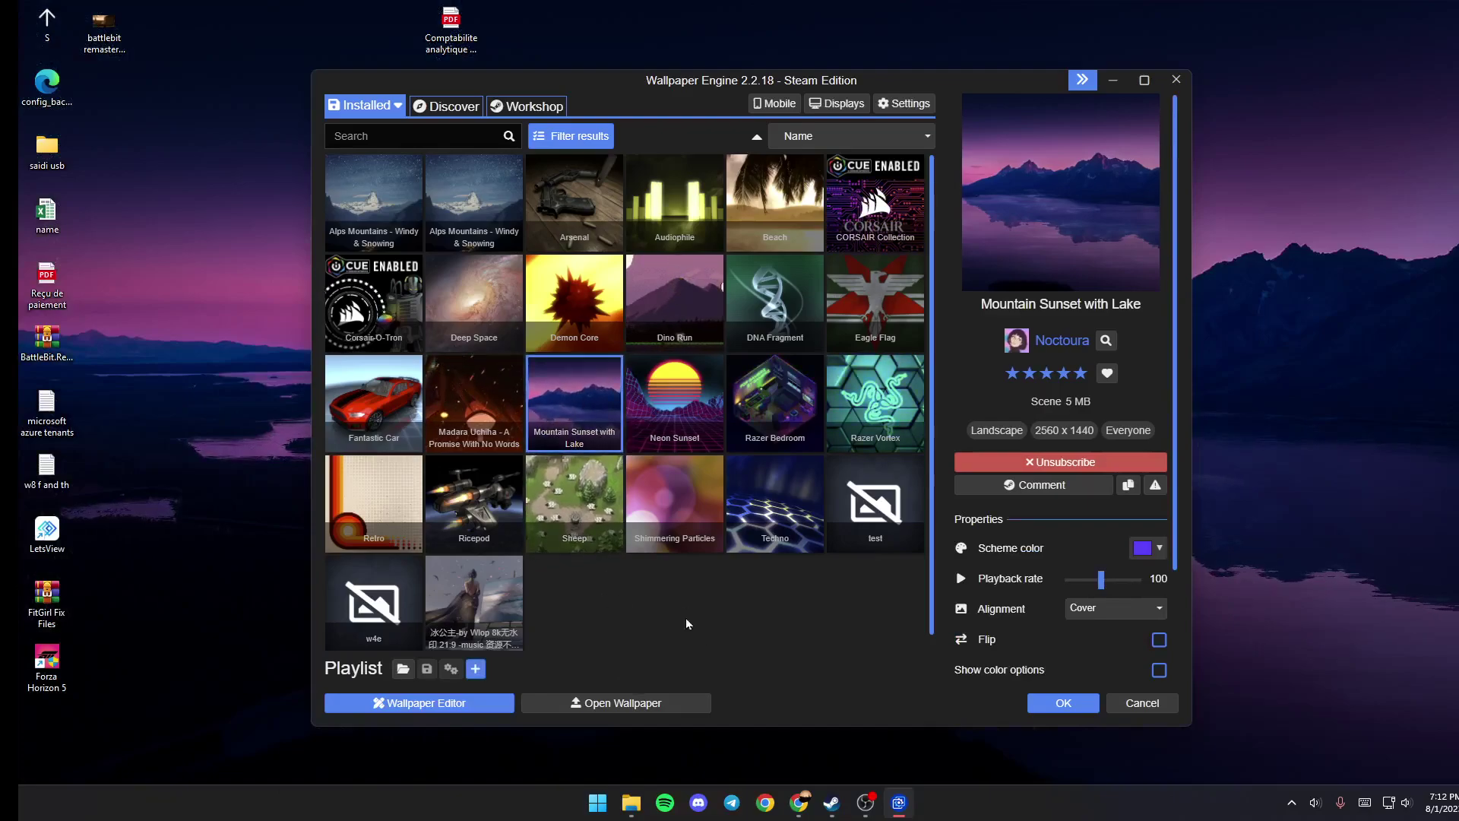
right_click(586, 396)
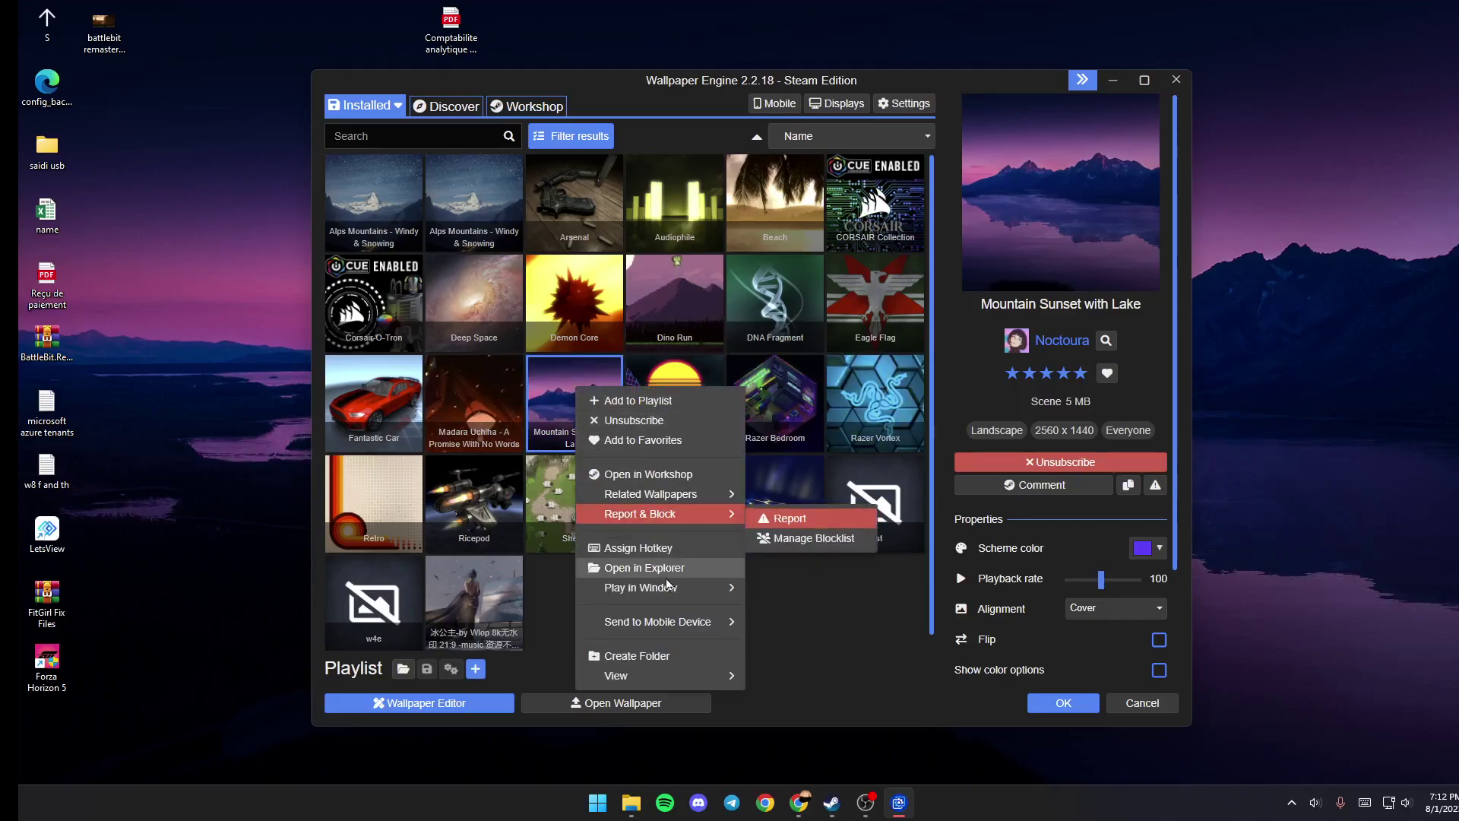
left_click(650, 571)
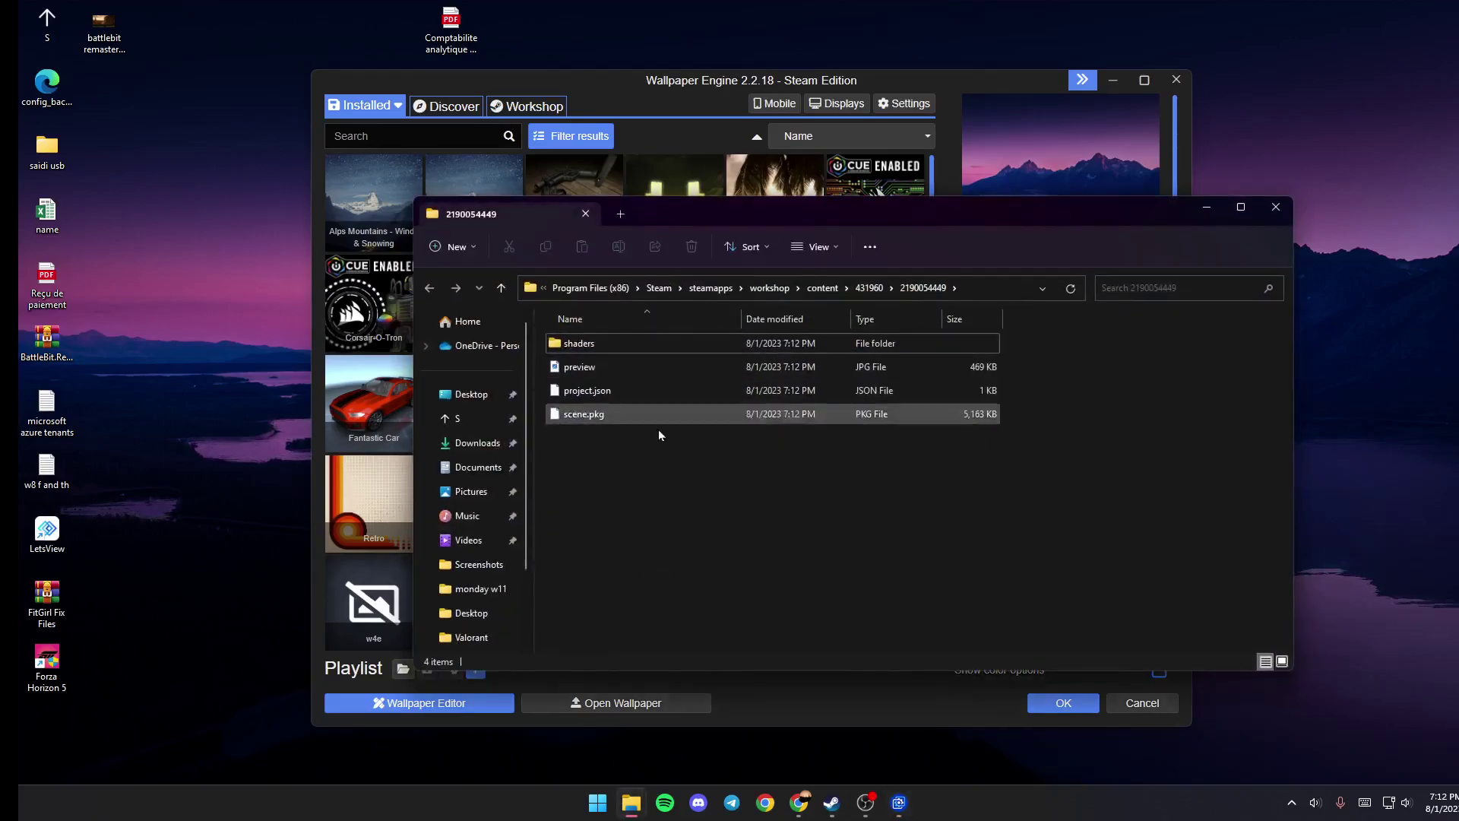
left_click(993, 291)
key("ctrl+c")
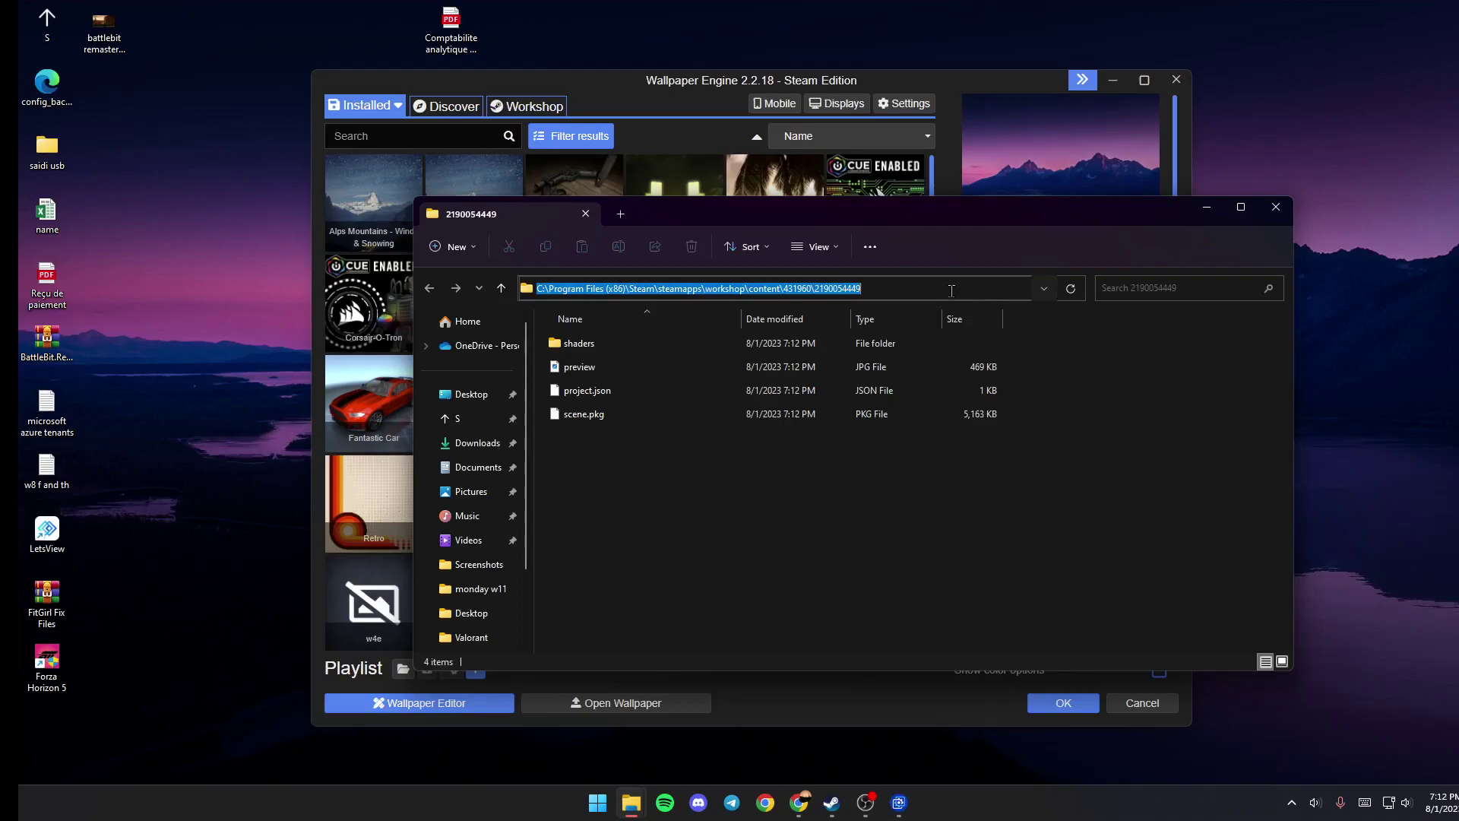
left_click(1202, 206)
left_click(810, 813)
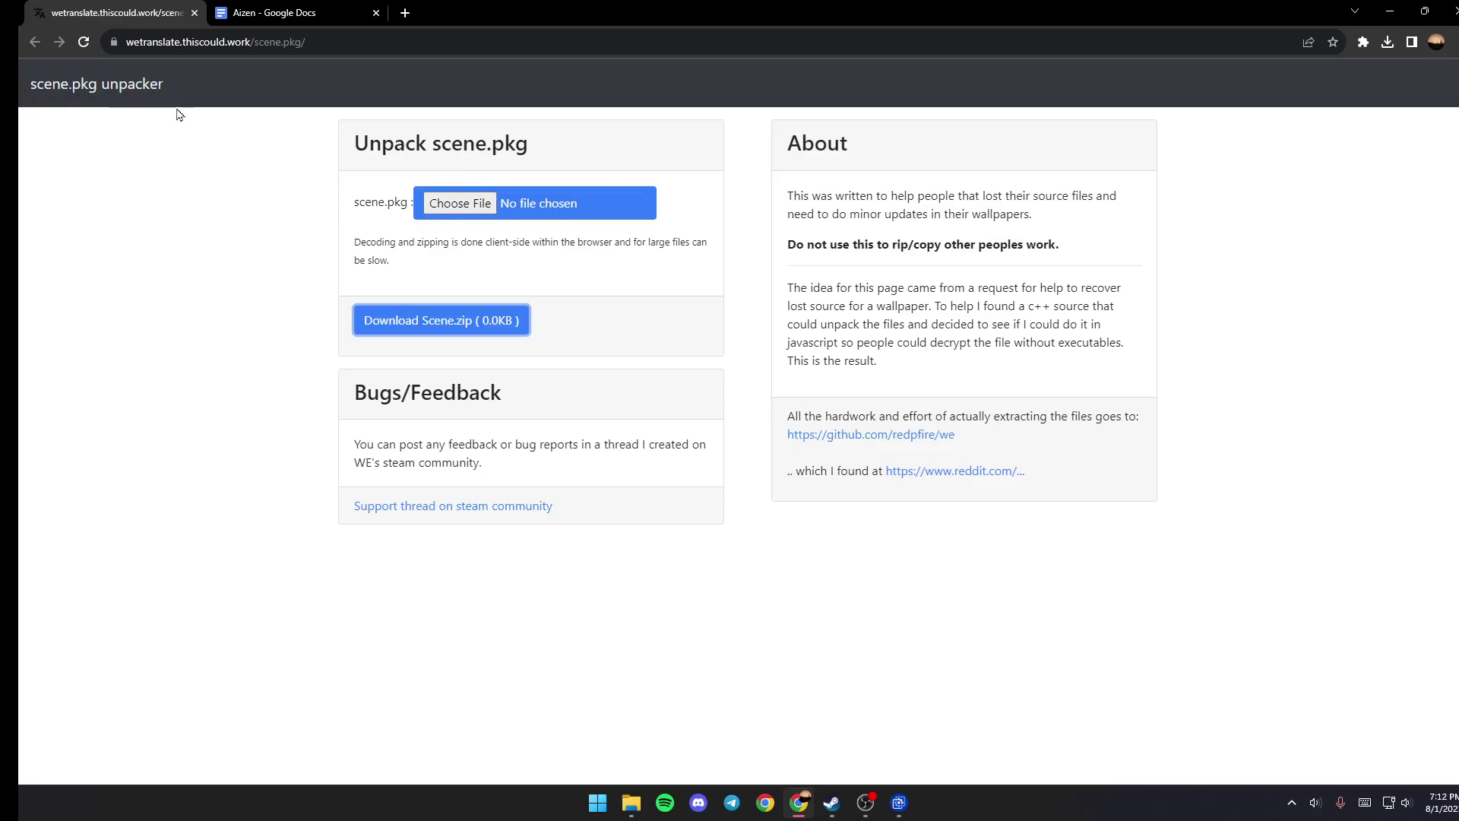
left_click(500, 203)
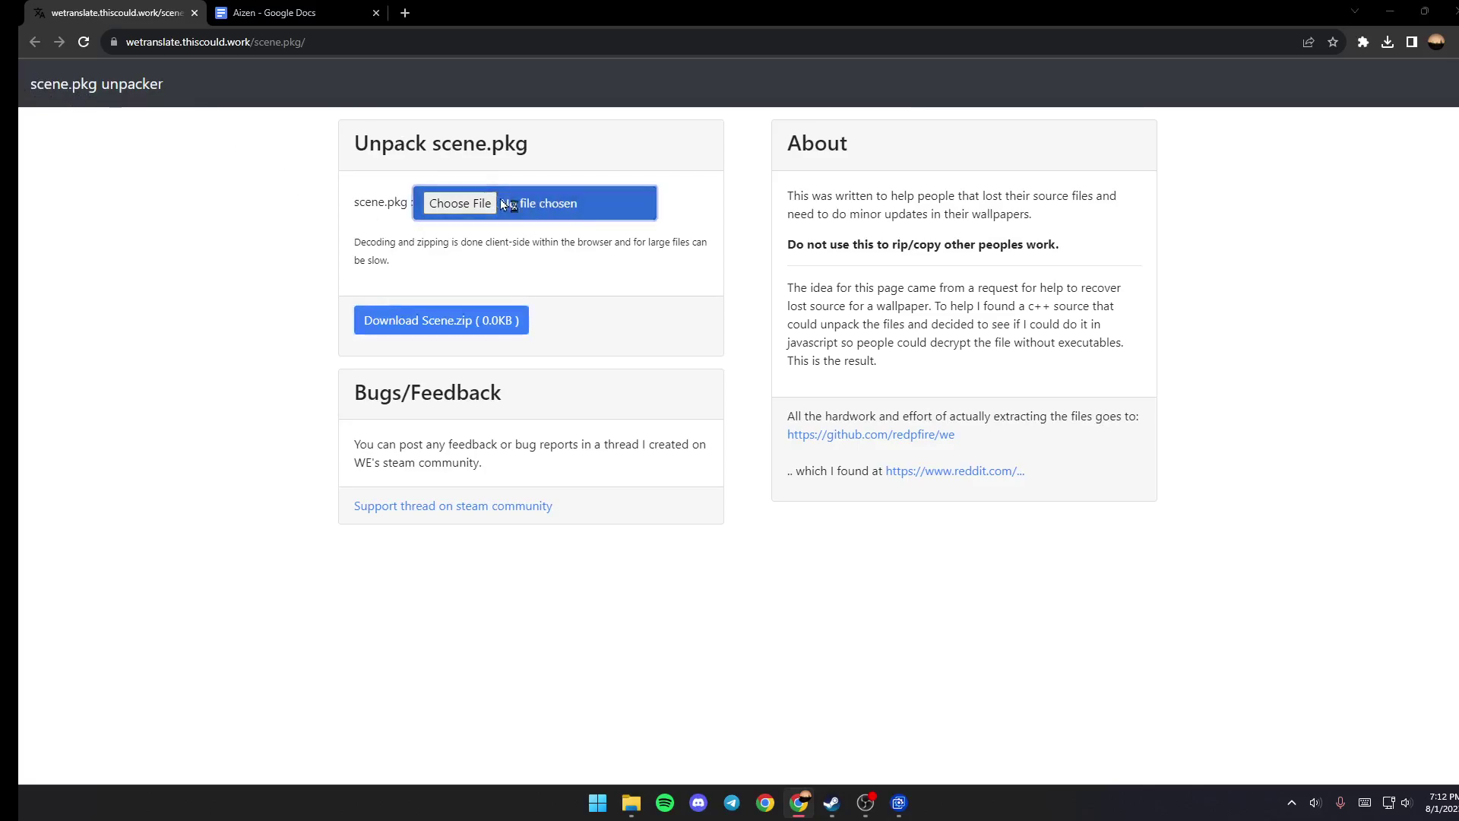
left_click(504, 44)
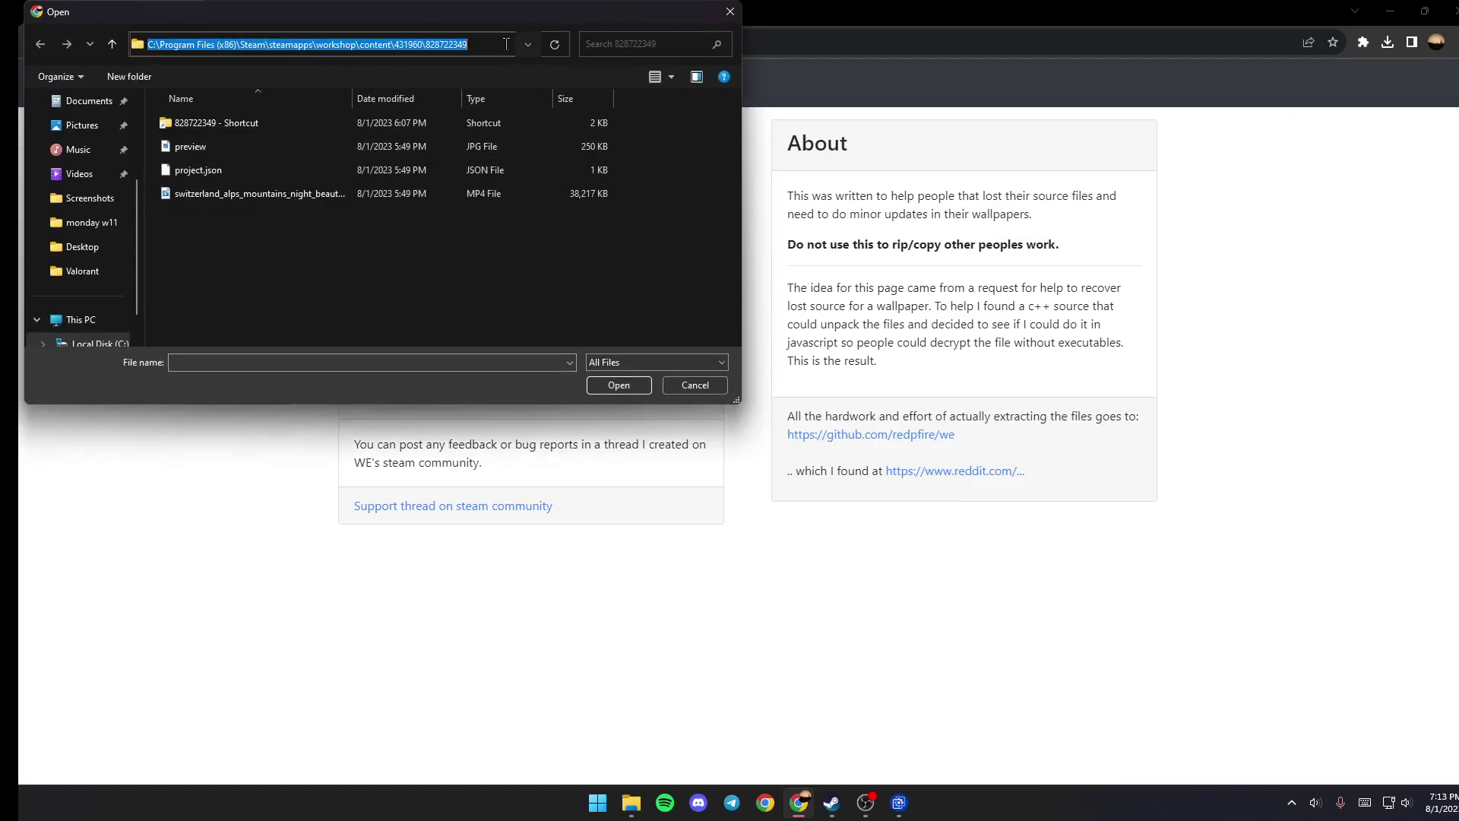
key("ctrl+v")
left_click(596, 386)
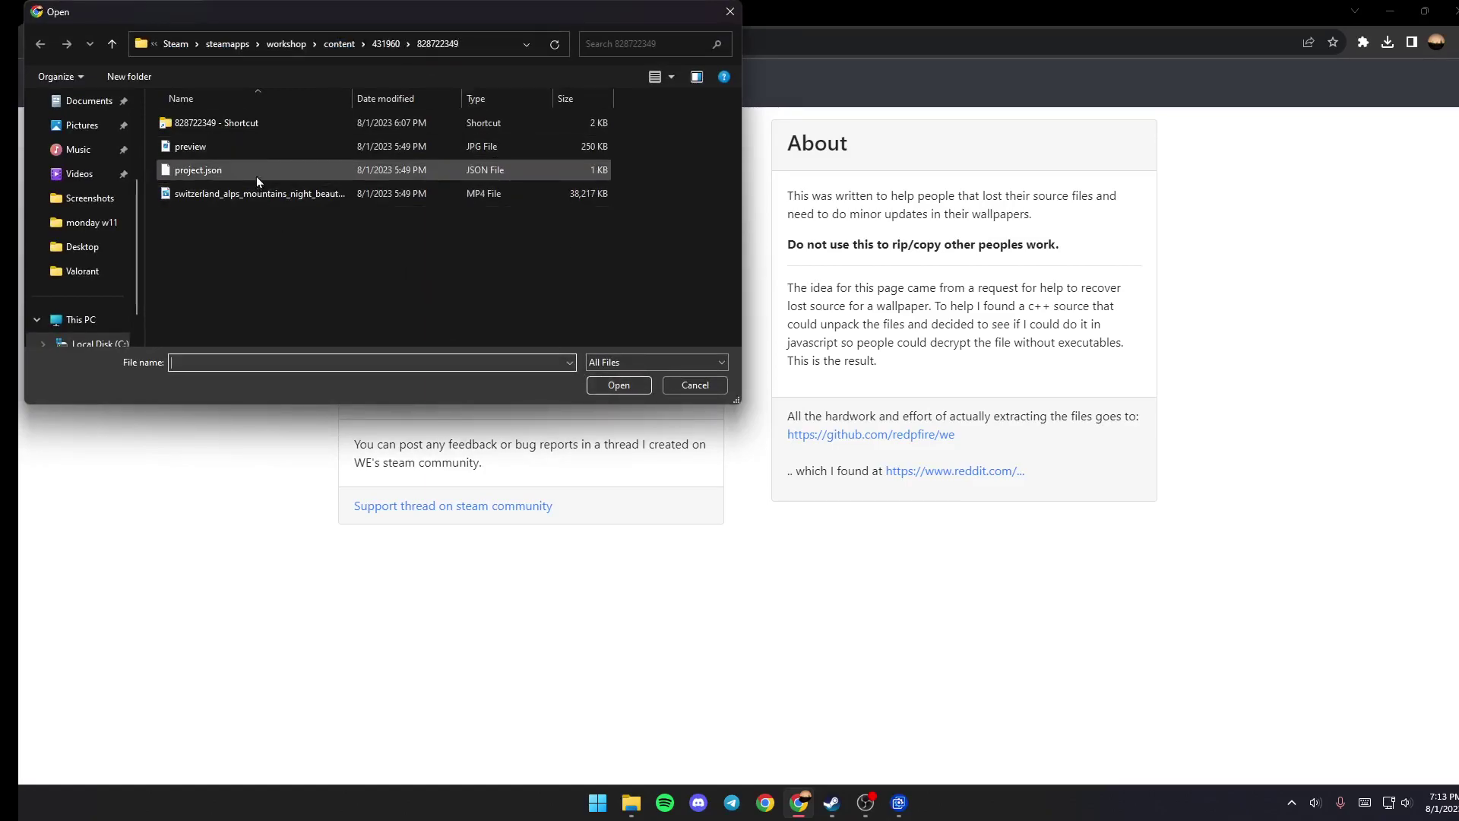
left_click(486, 43)
key("ctrl+v")
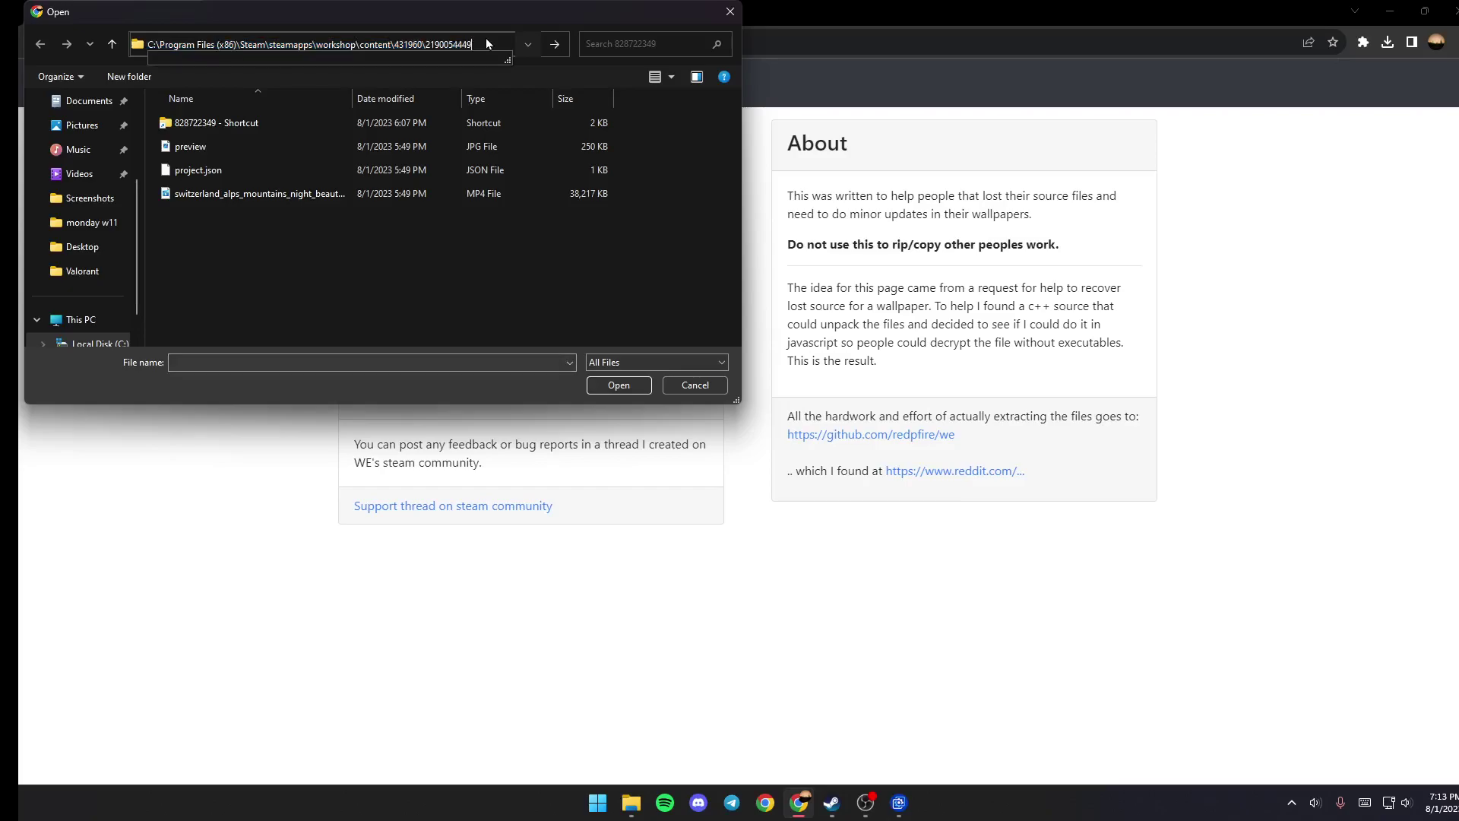
key("Return")
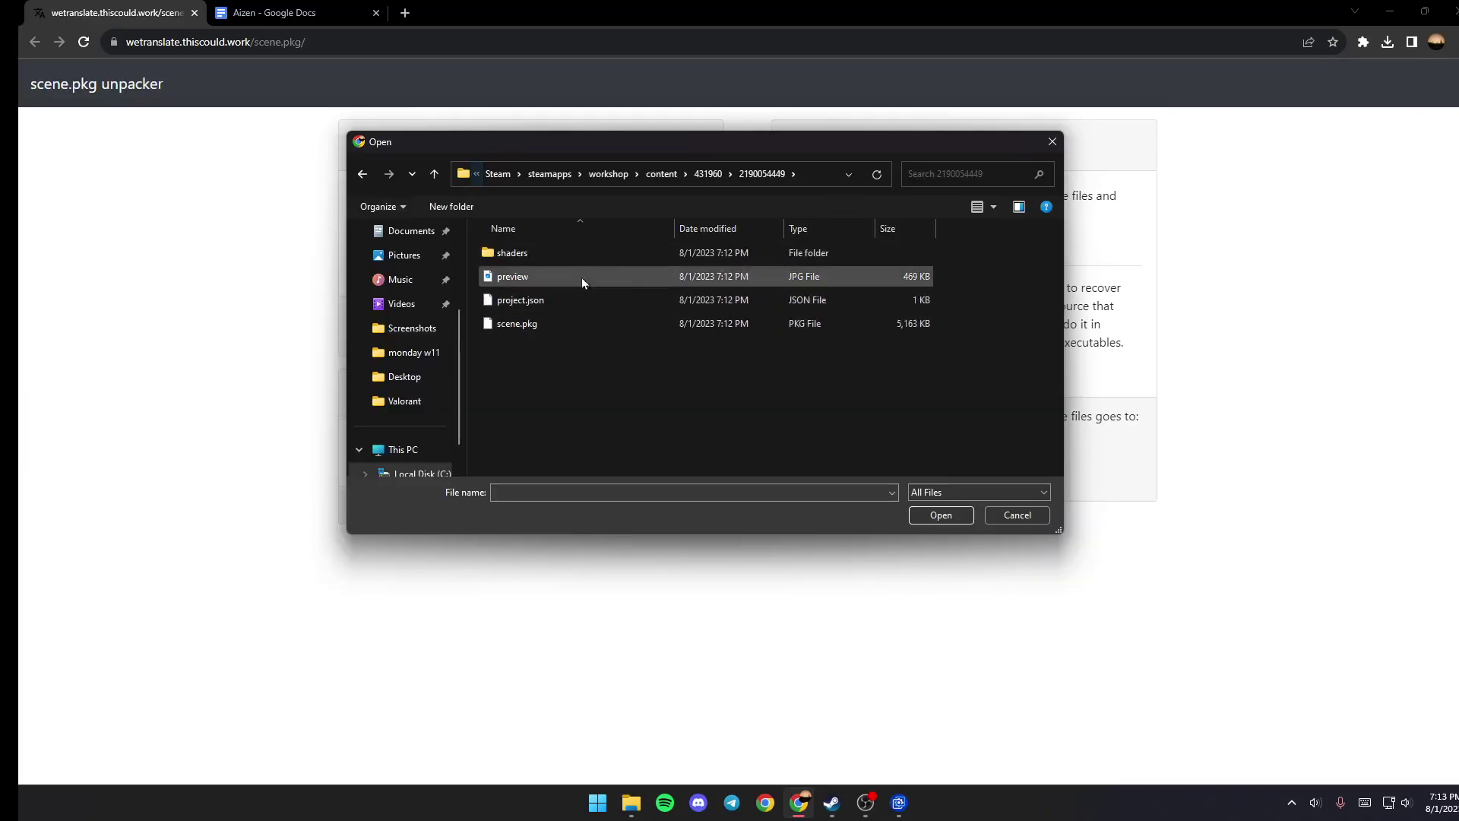
left_click(557, 333)
left_click(940, 515)
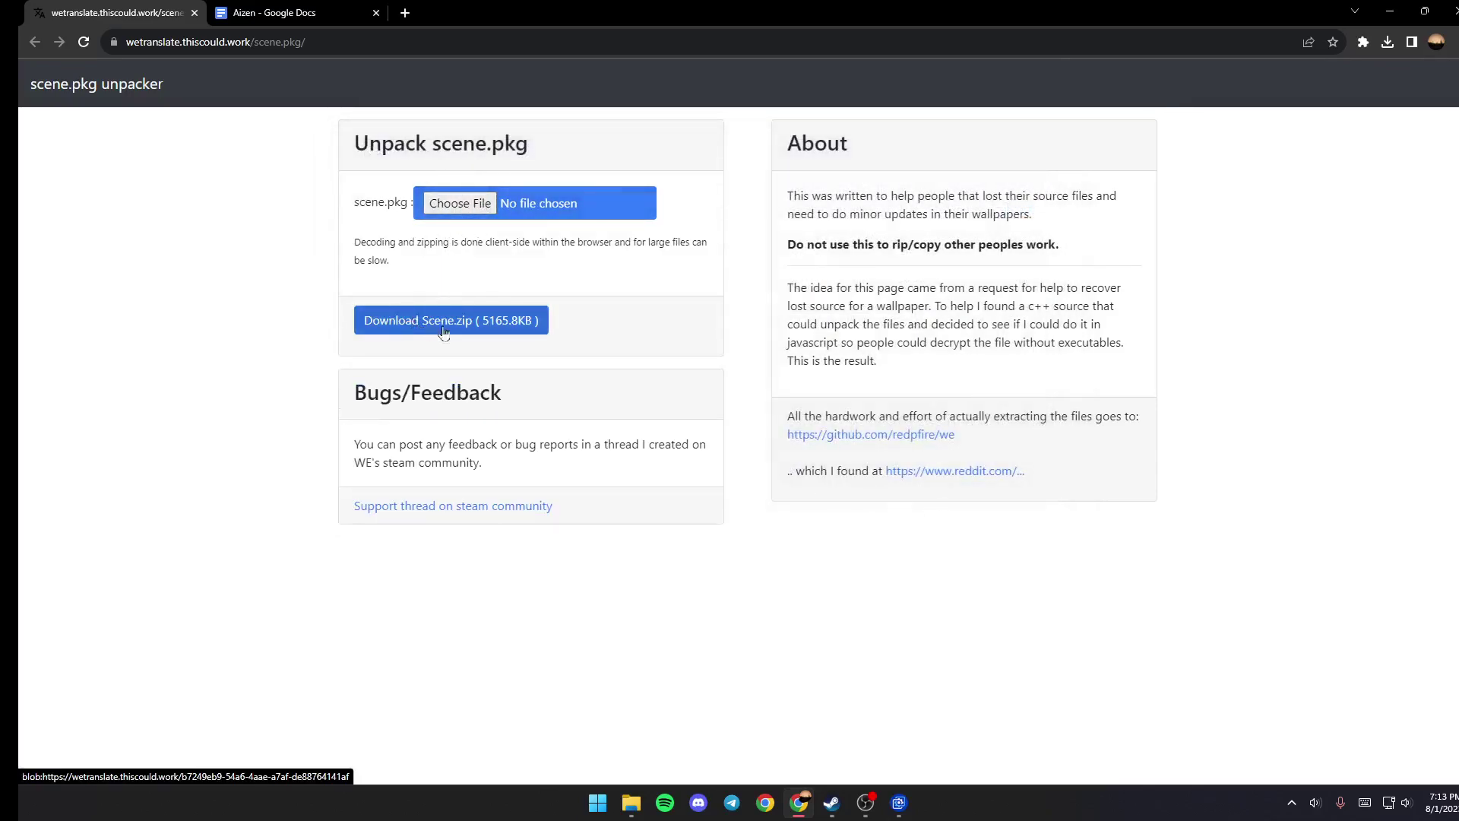
left_click(426, 322)
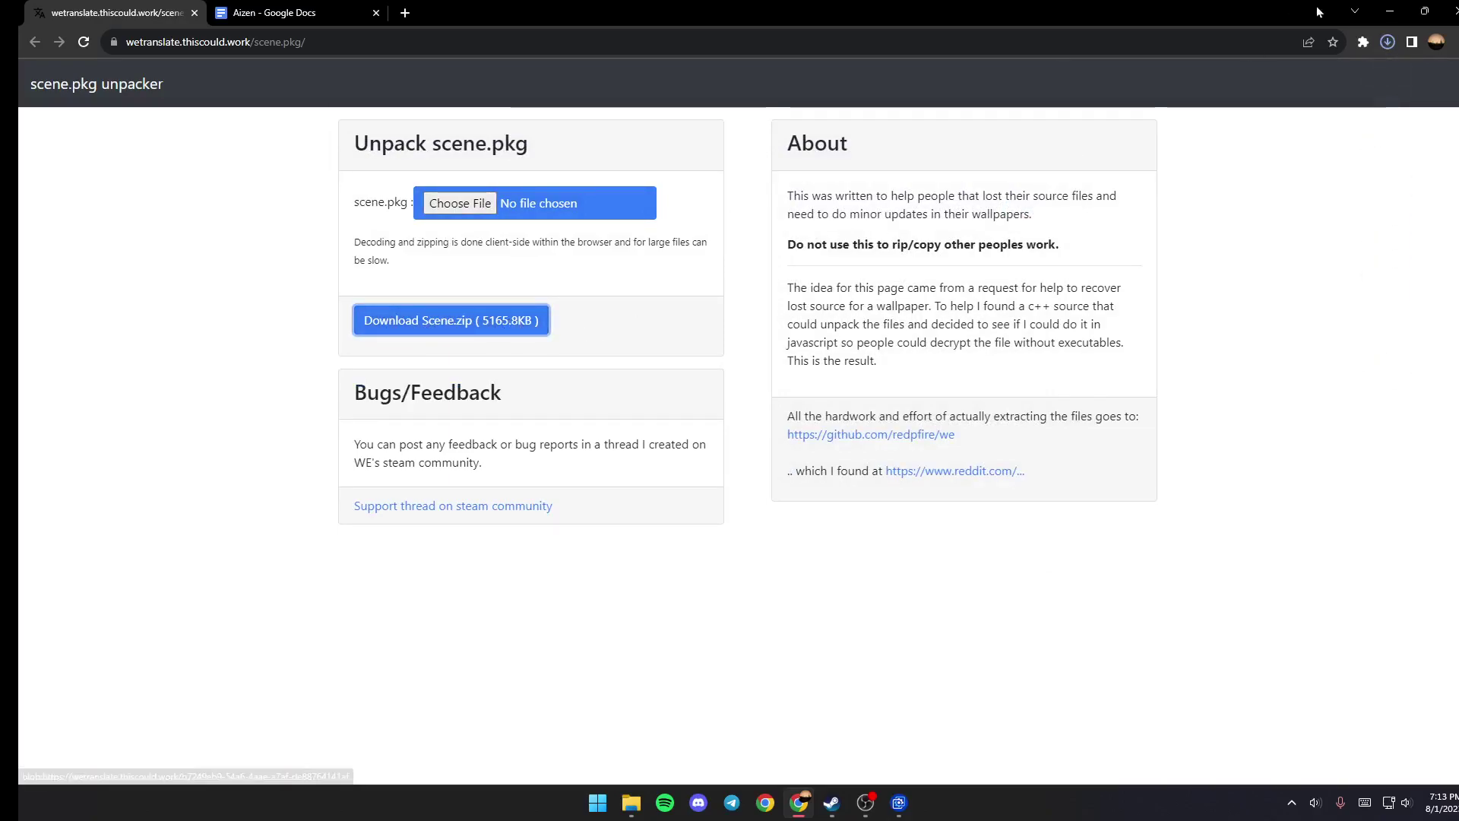
Close the browser and move the downloaded scene zip from Downloads onto the desktop
left_click_drag(1102, 11, 1124, 293)
left_click(1123, 293)
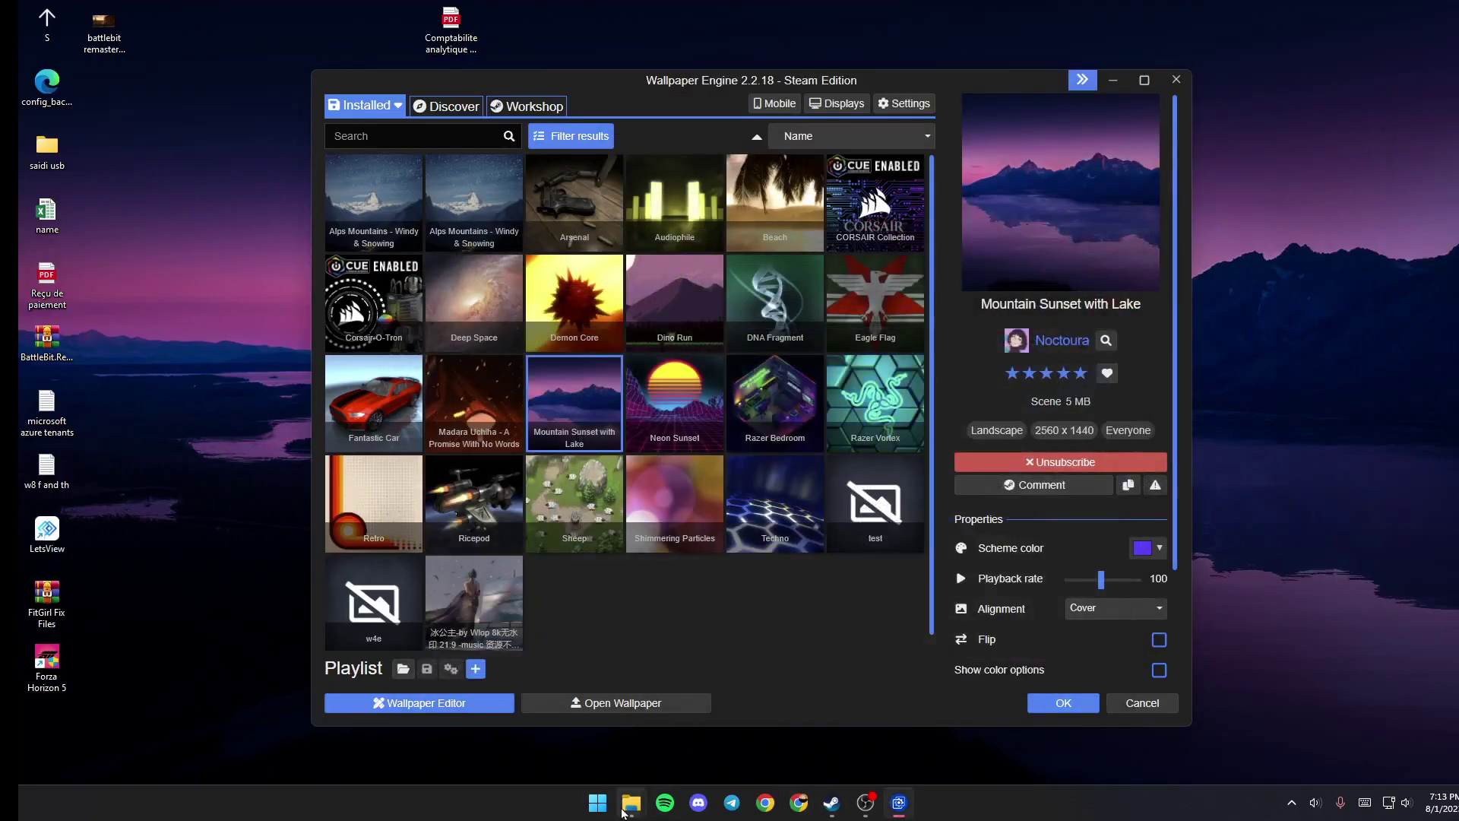
mouse_move(631, 802)
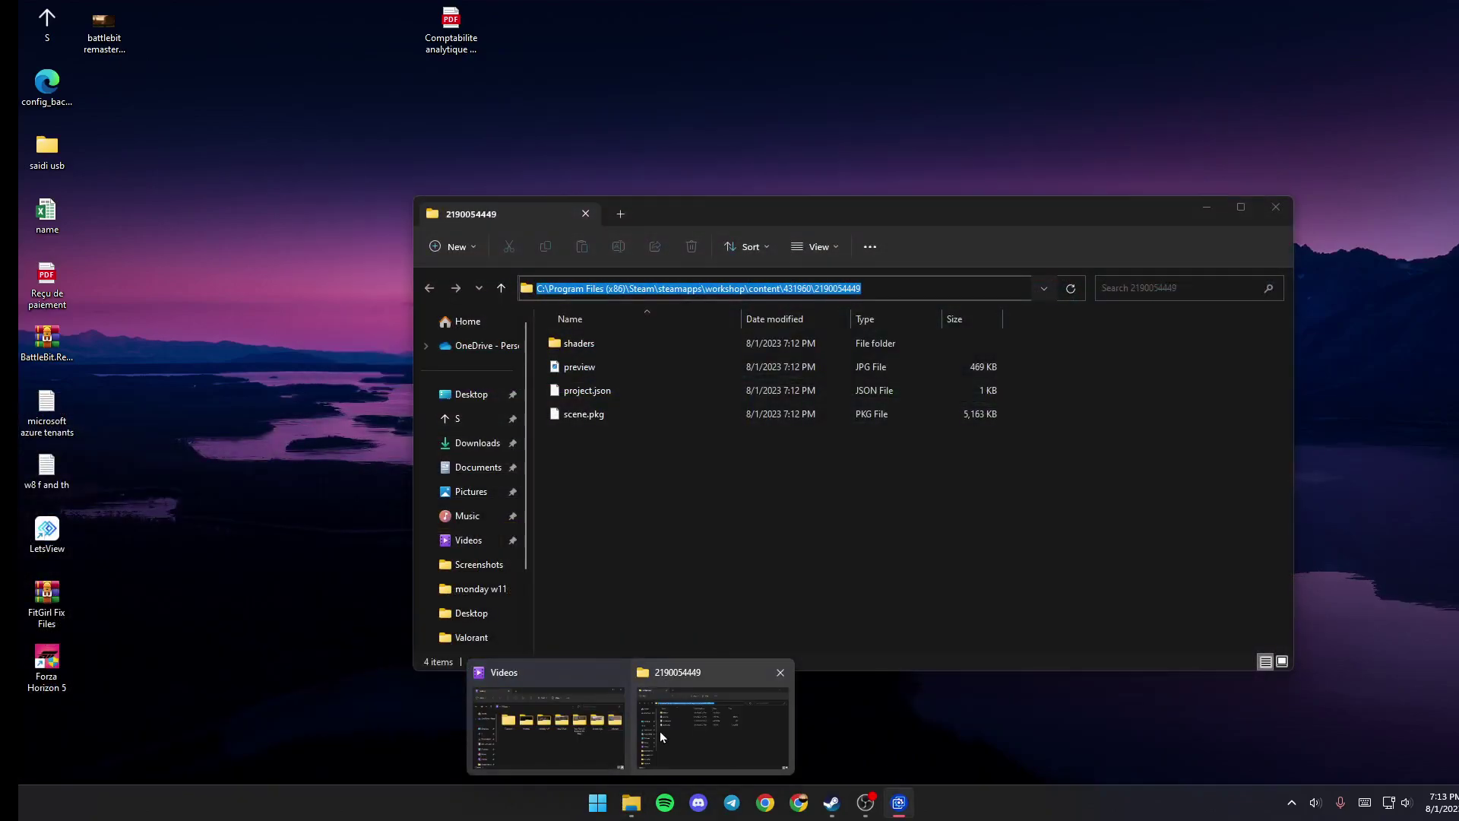
left_click(660, 731)
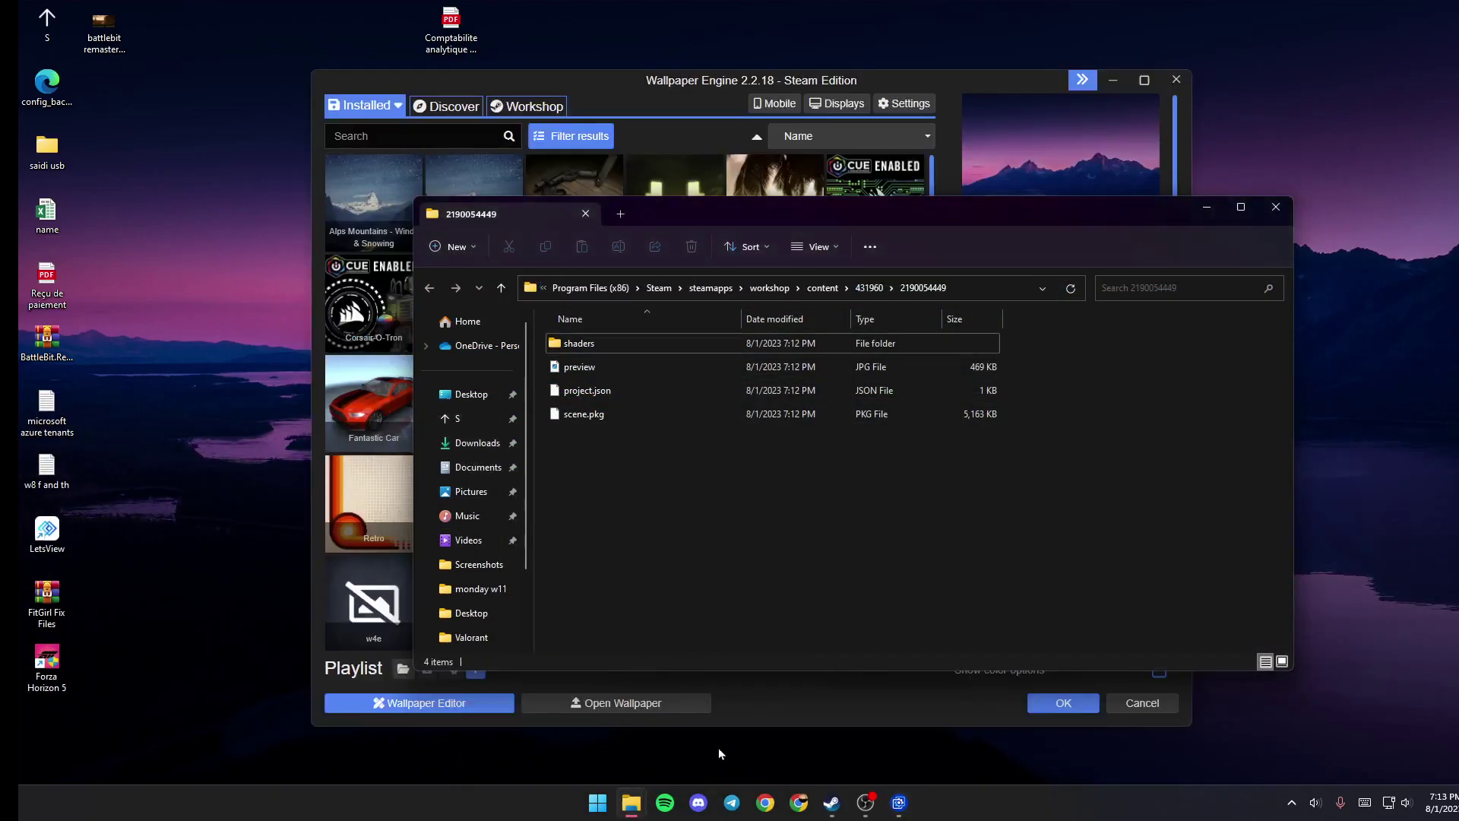
mouse_move(641, 810)
left_click(547, 722)
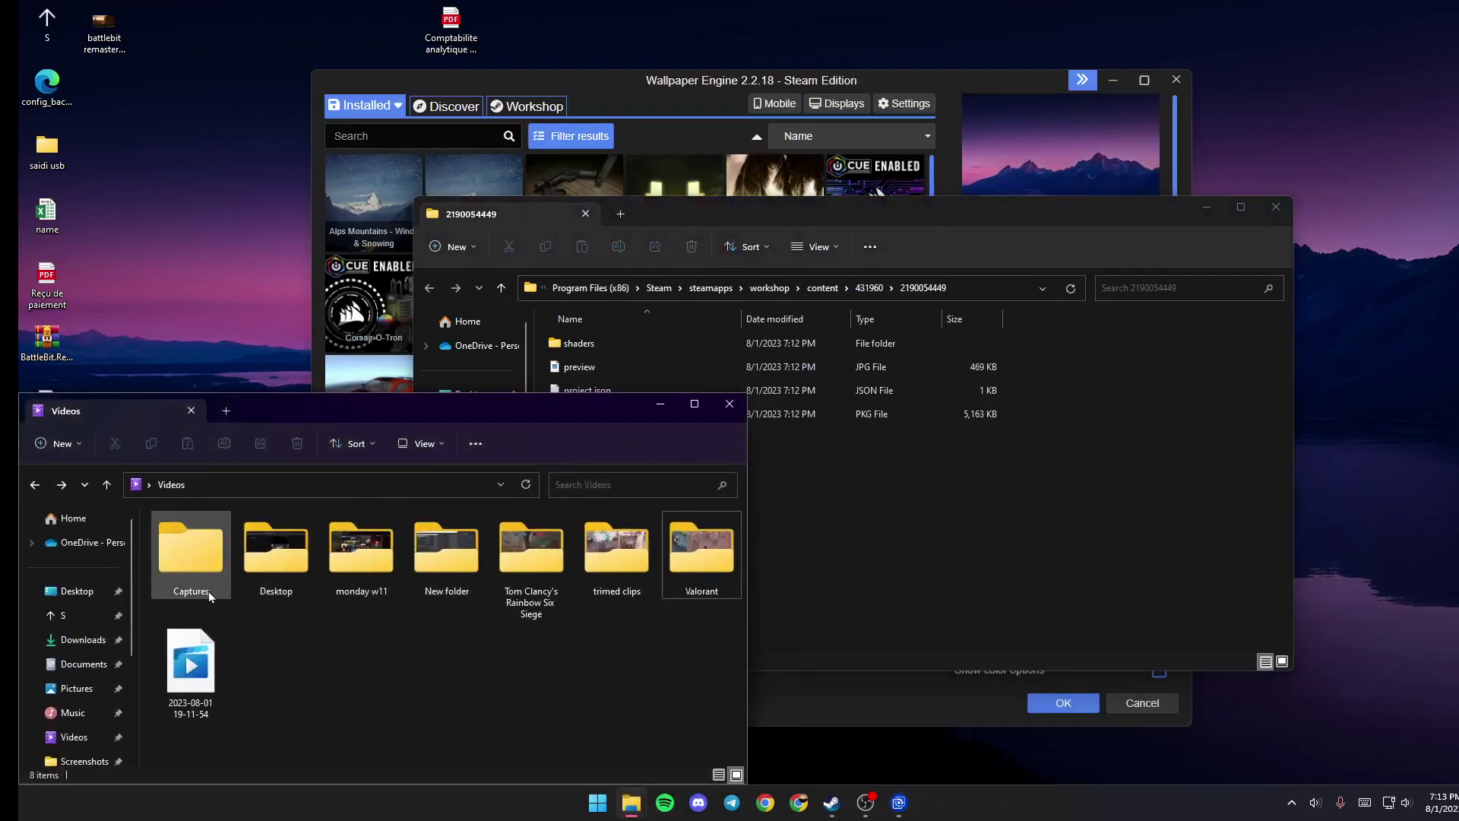
double_click(162, 568)
left_click_drag(161, 570, 1428, 334)
Extract the scene zip on the desktop into materials, models, particles, shaders, effects and scene.json
left_click(737, 409)
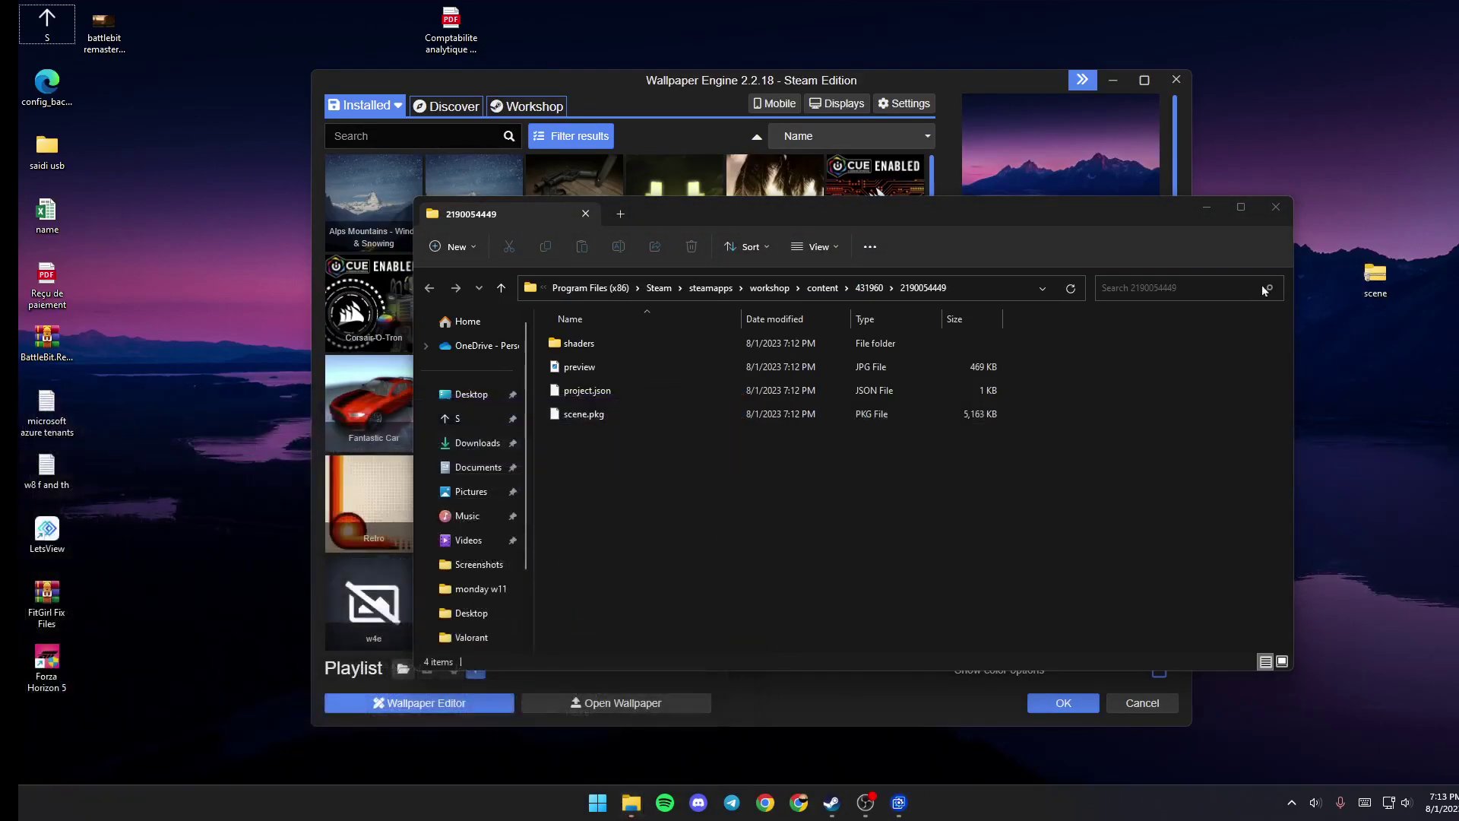
left_click(1208, 208)
right_click(1374, 275)
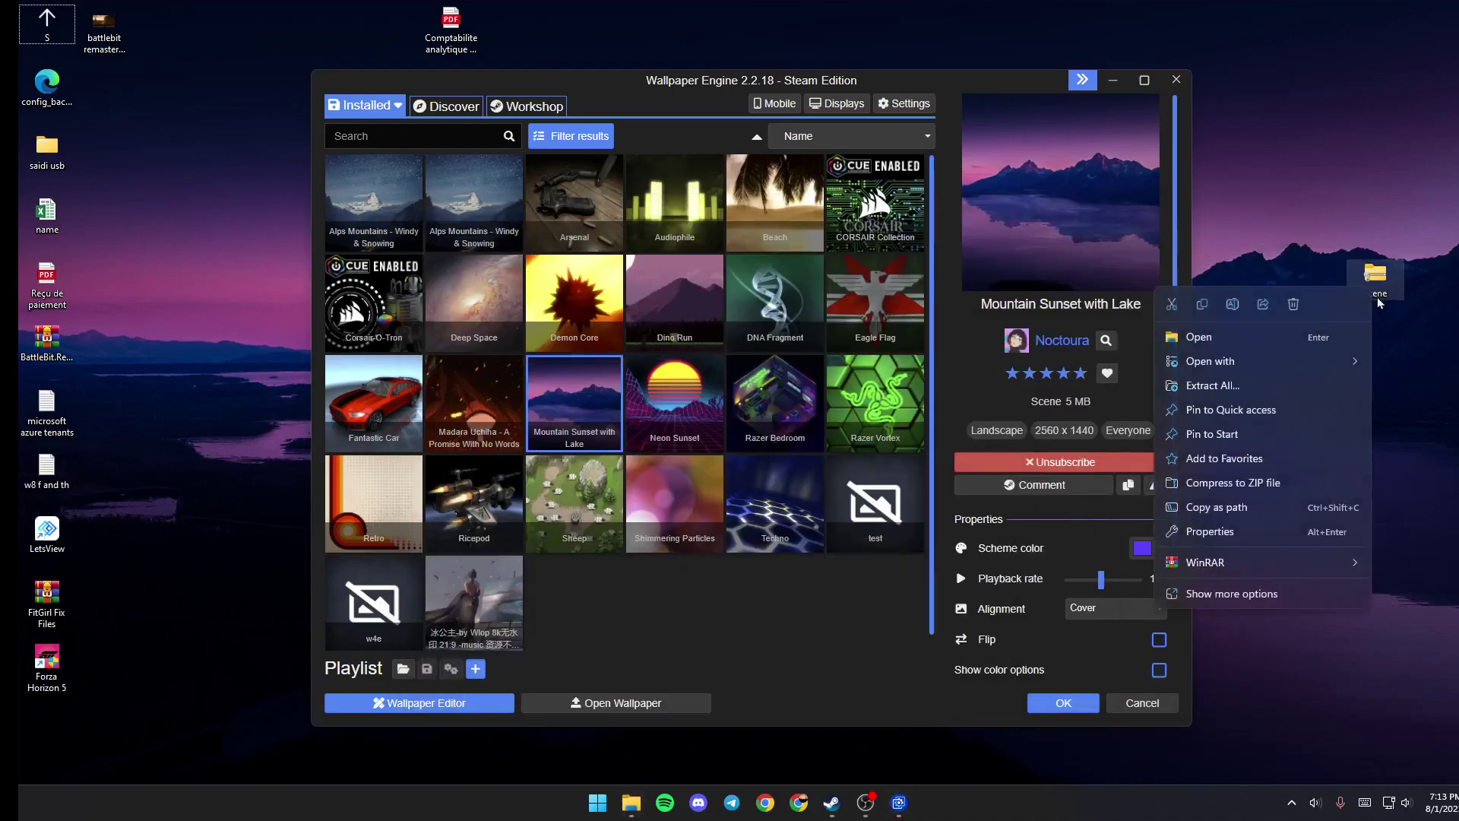
mouse_move(1234, 562)
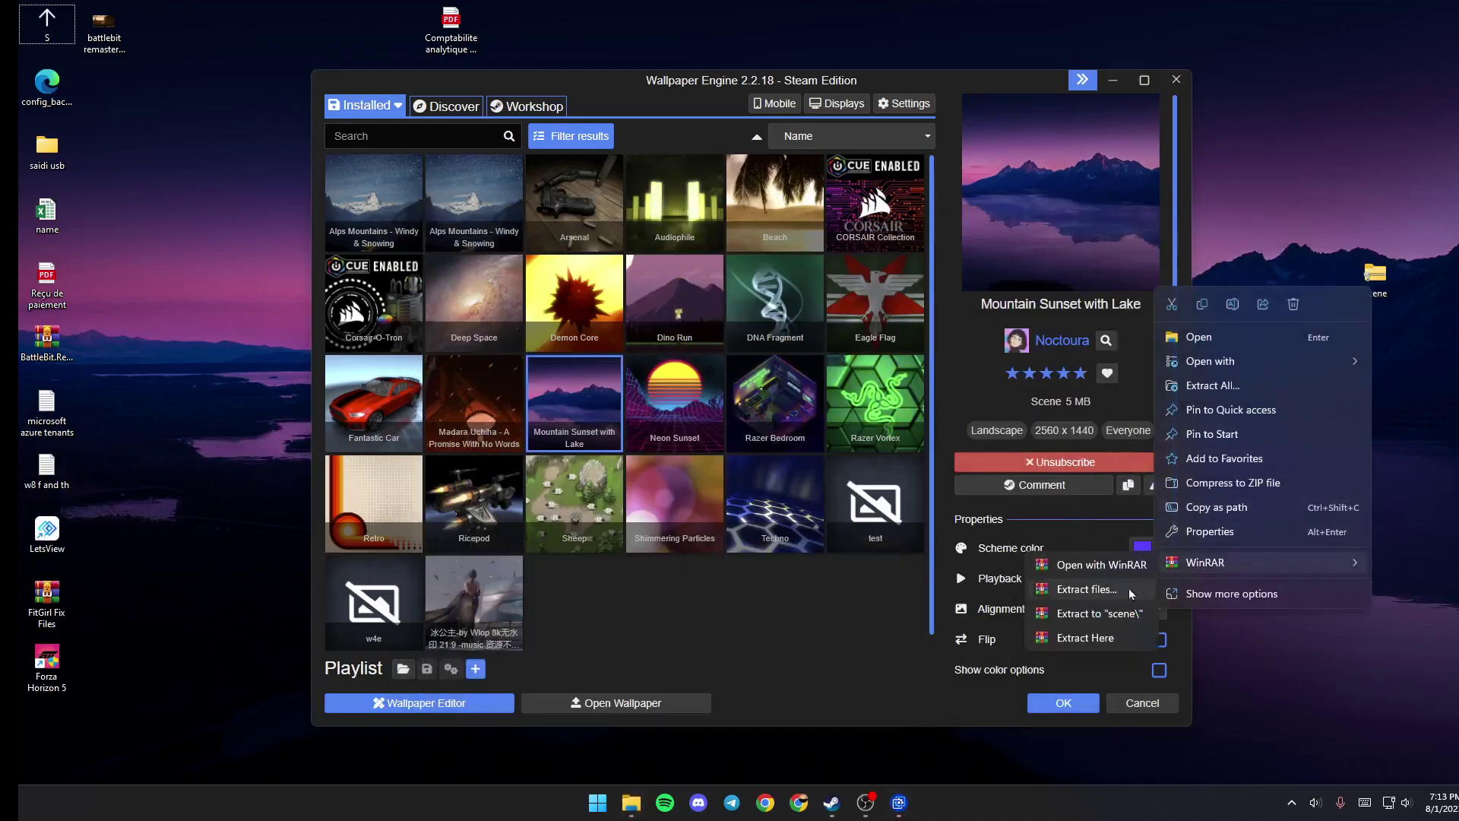
left_click(1098, 642)
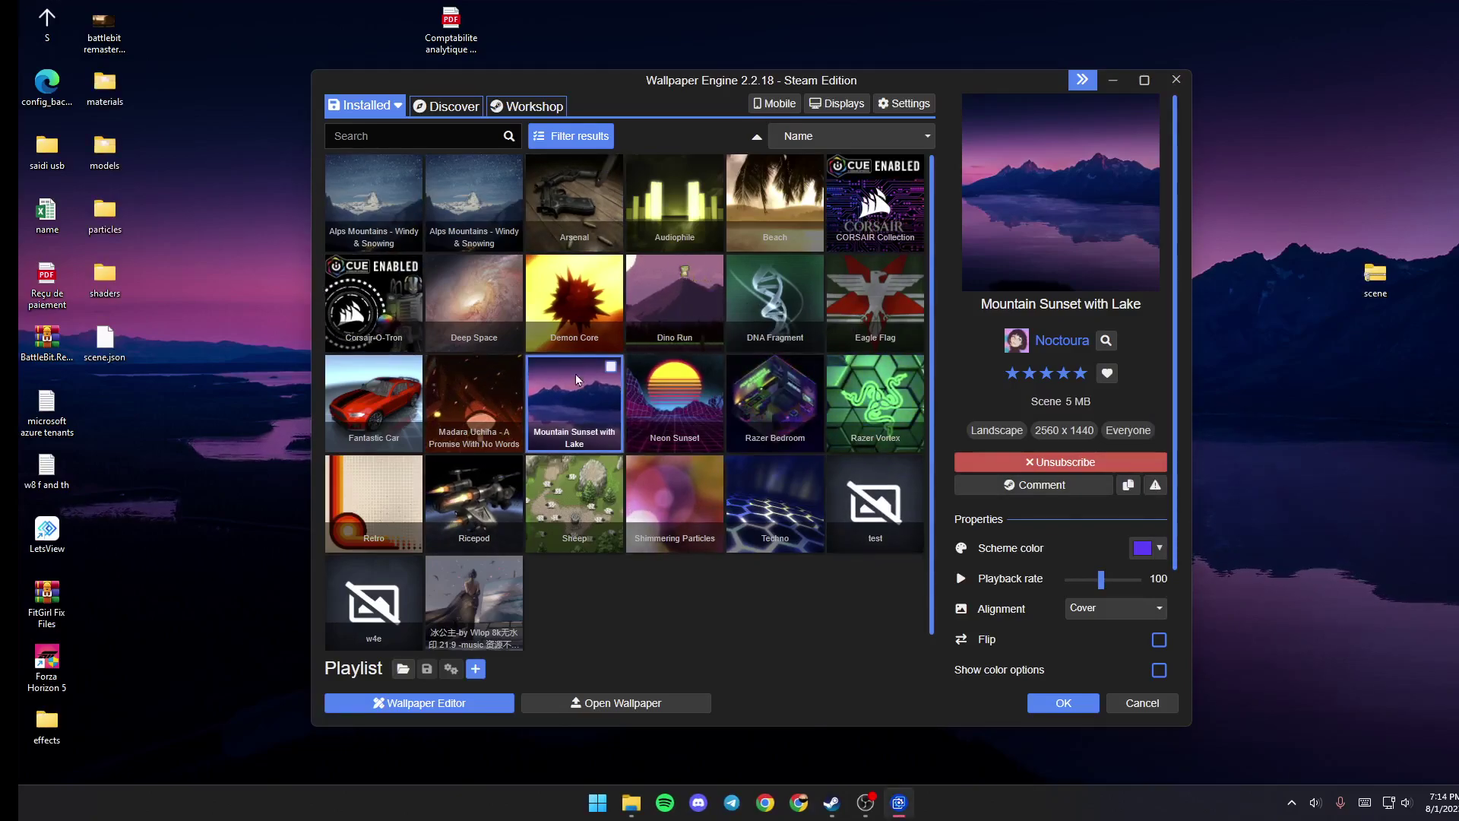
Create a 2D Scene template project named 'test 2' at 1920 x 1080
left_click(426, 705)
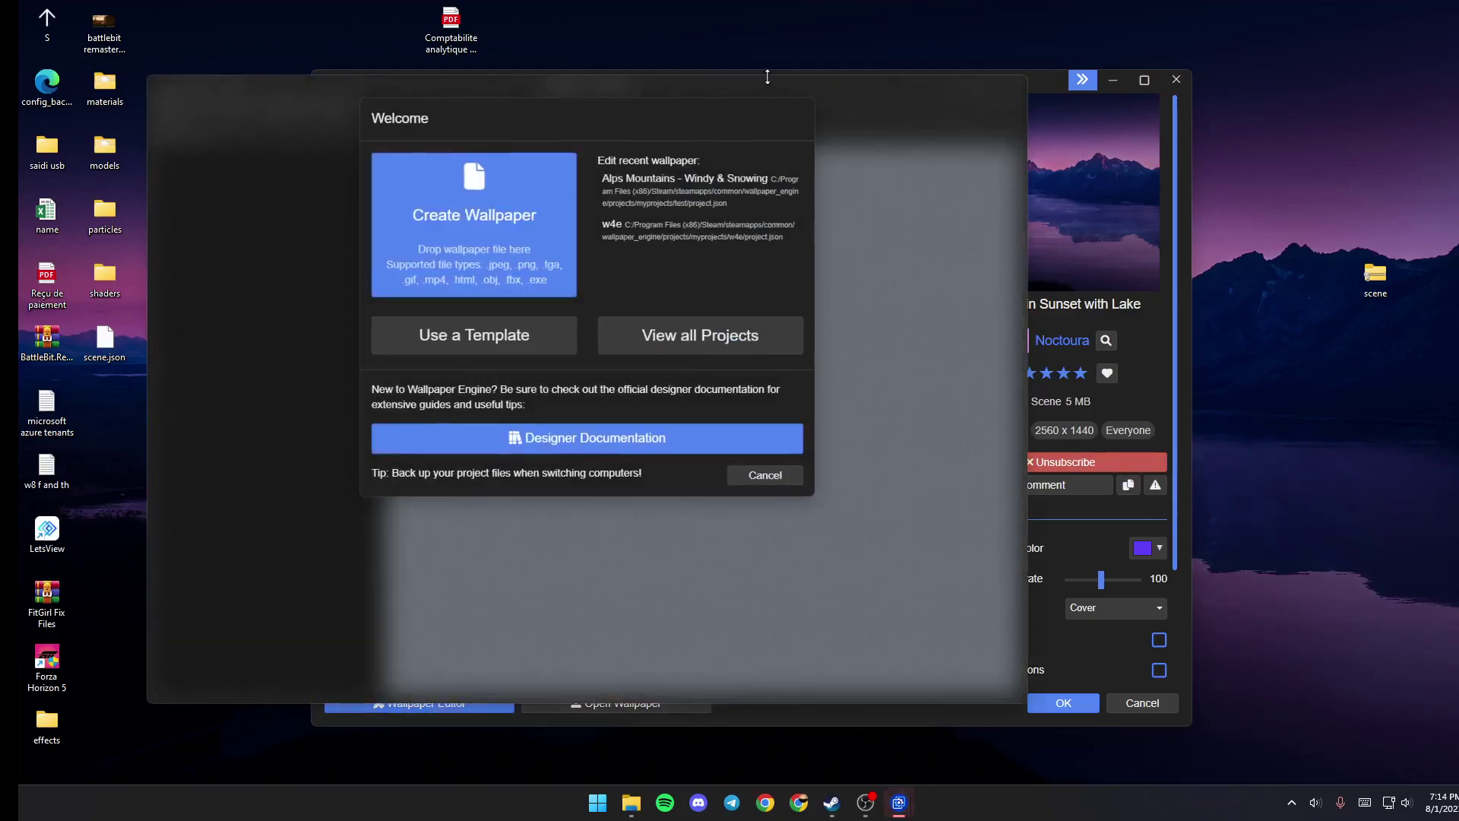
left_click(476, 337)
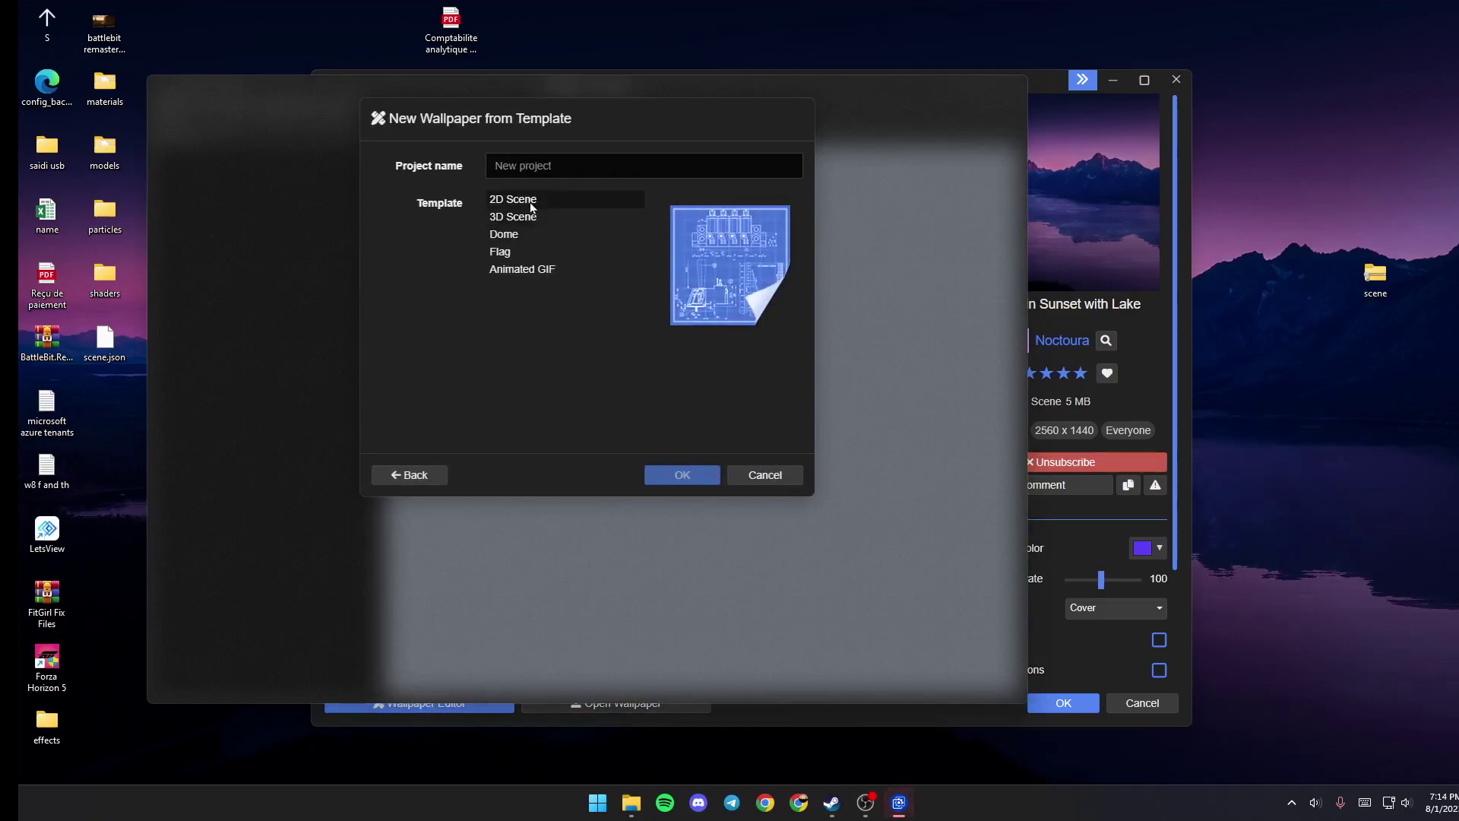
left_click(533, 202)
left_click(581, 168)
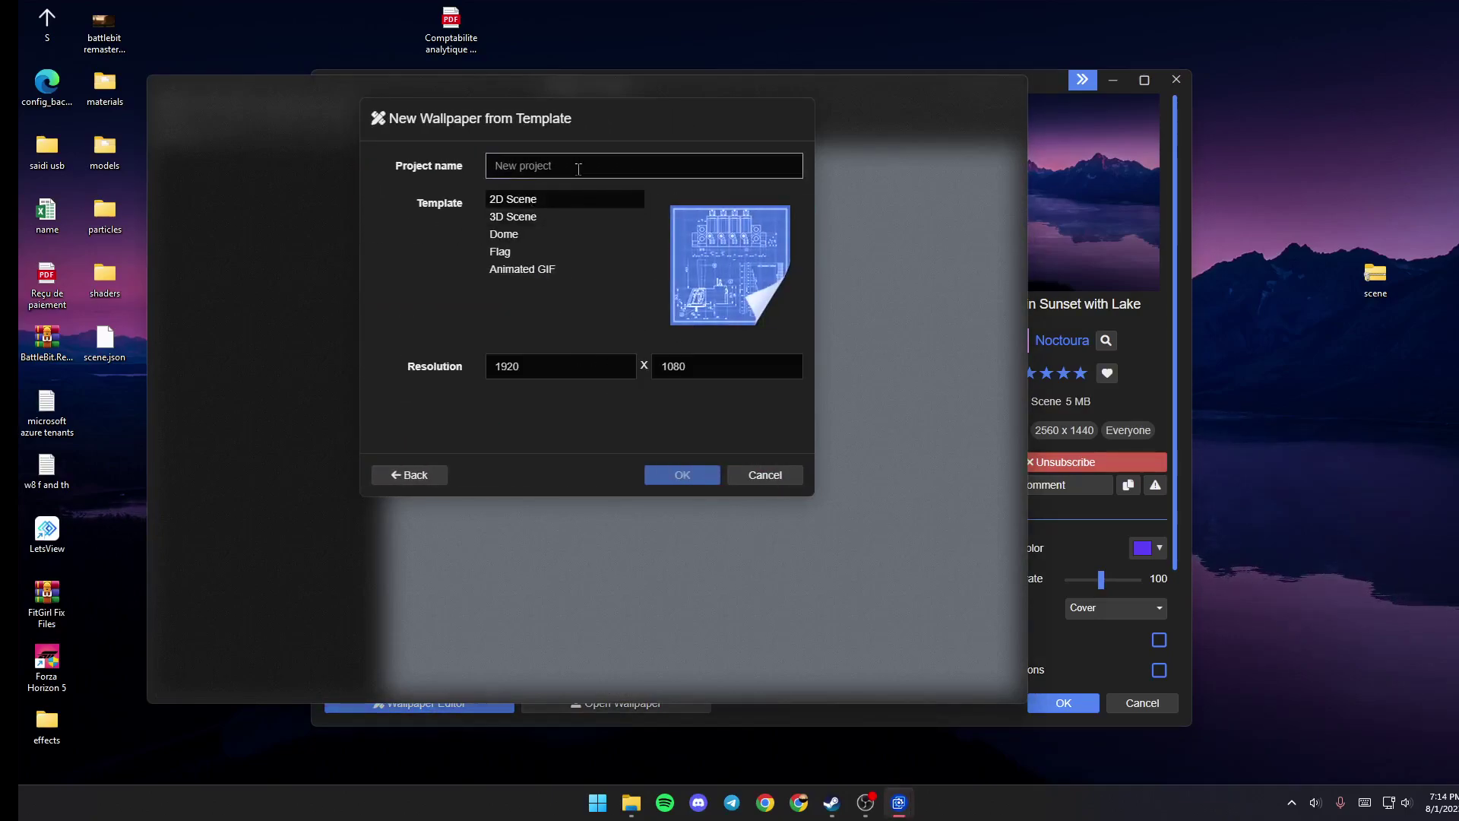
type("test 2")
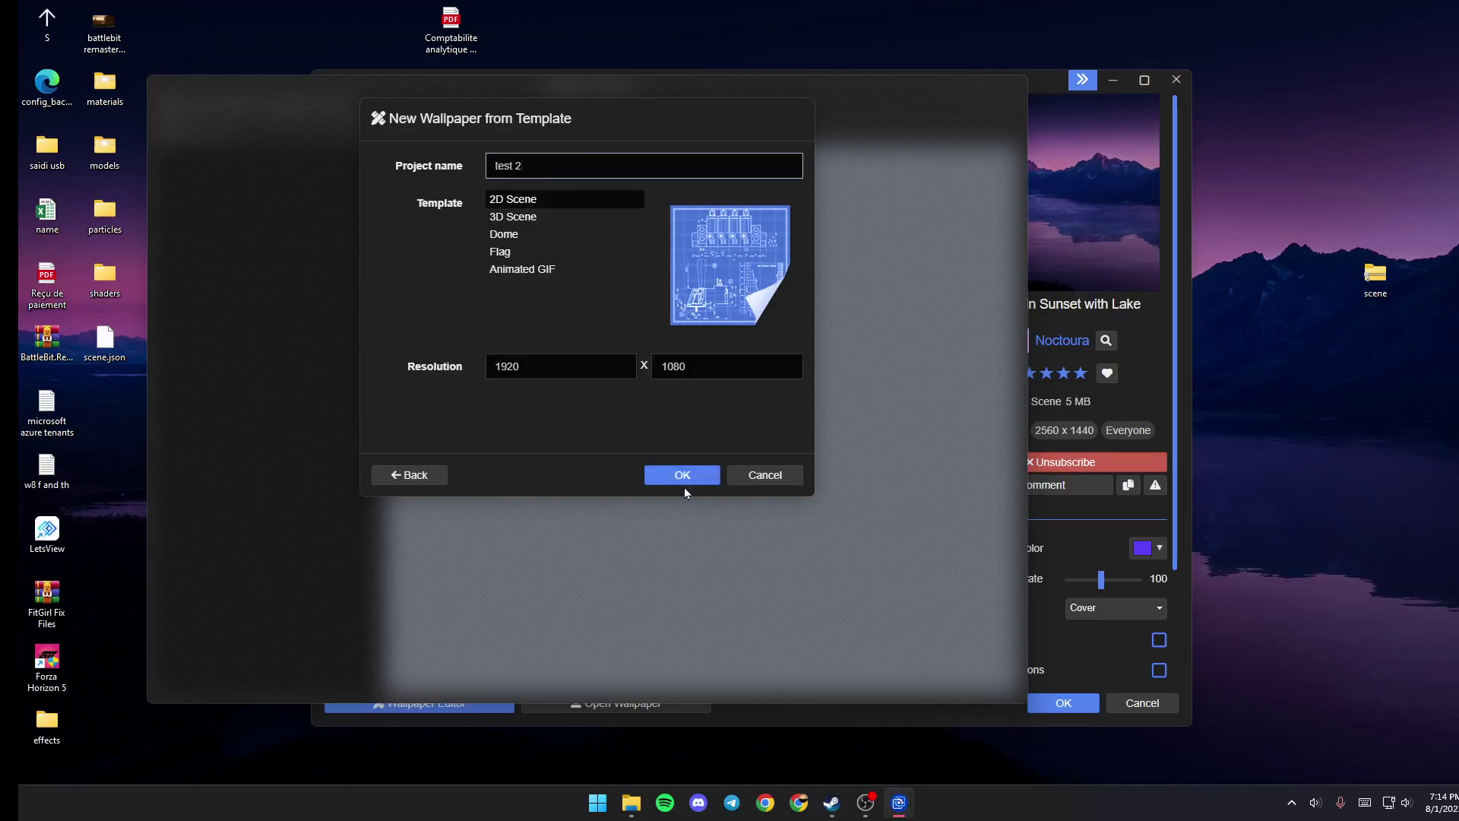
left_click(677, 479)
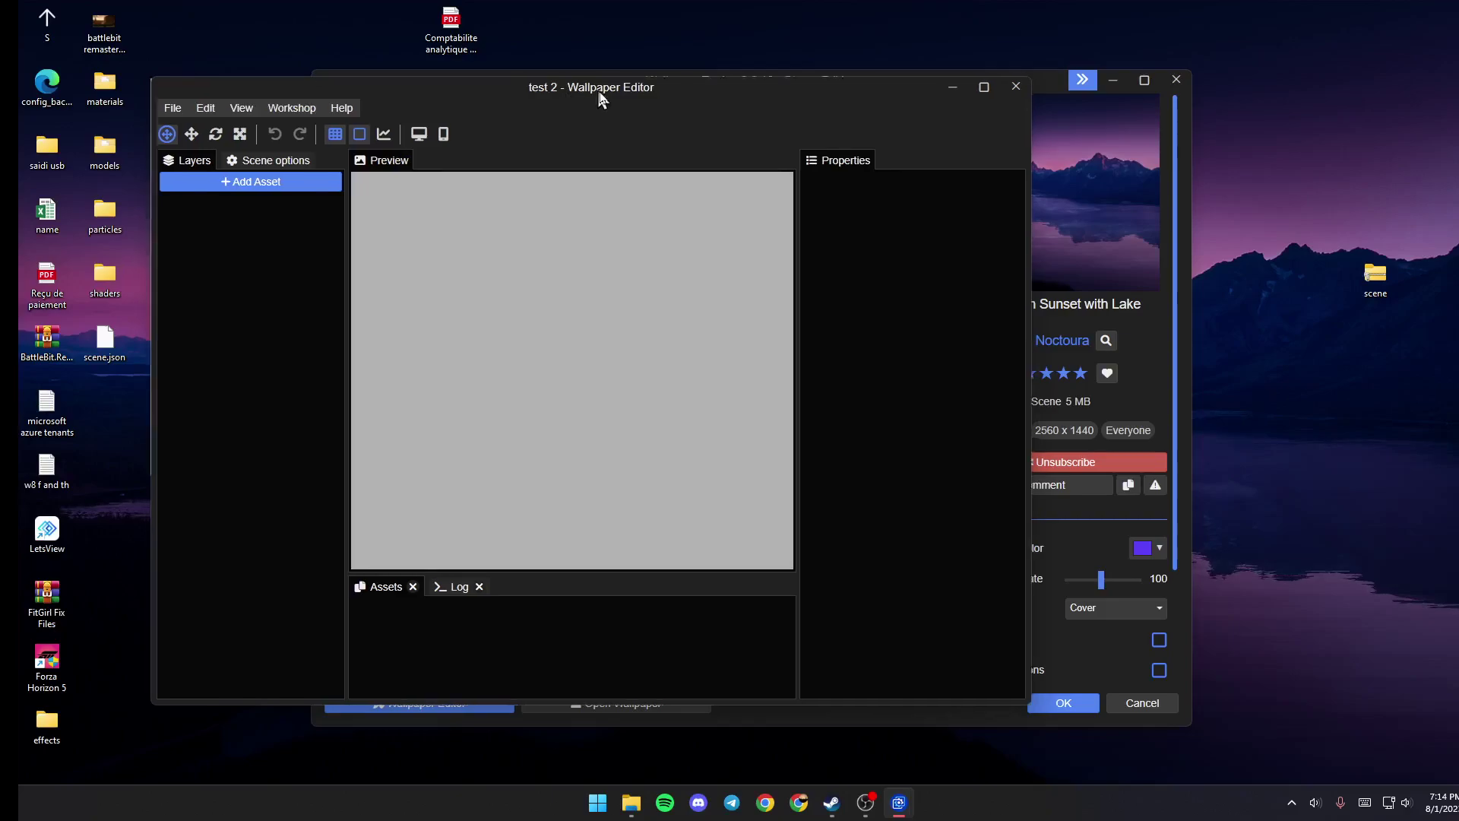
Open the test_2 project folder in Explorer and delete all its default files
left_click_drag(599, 95, 728, 129)
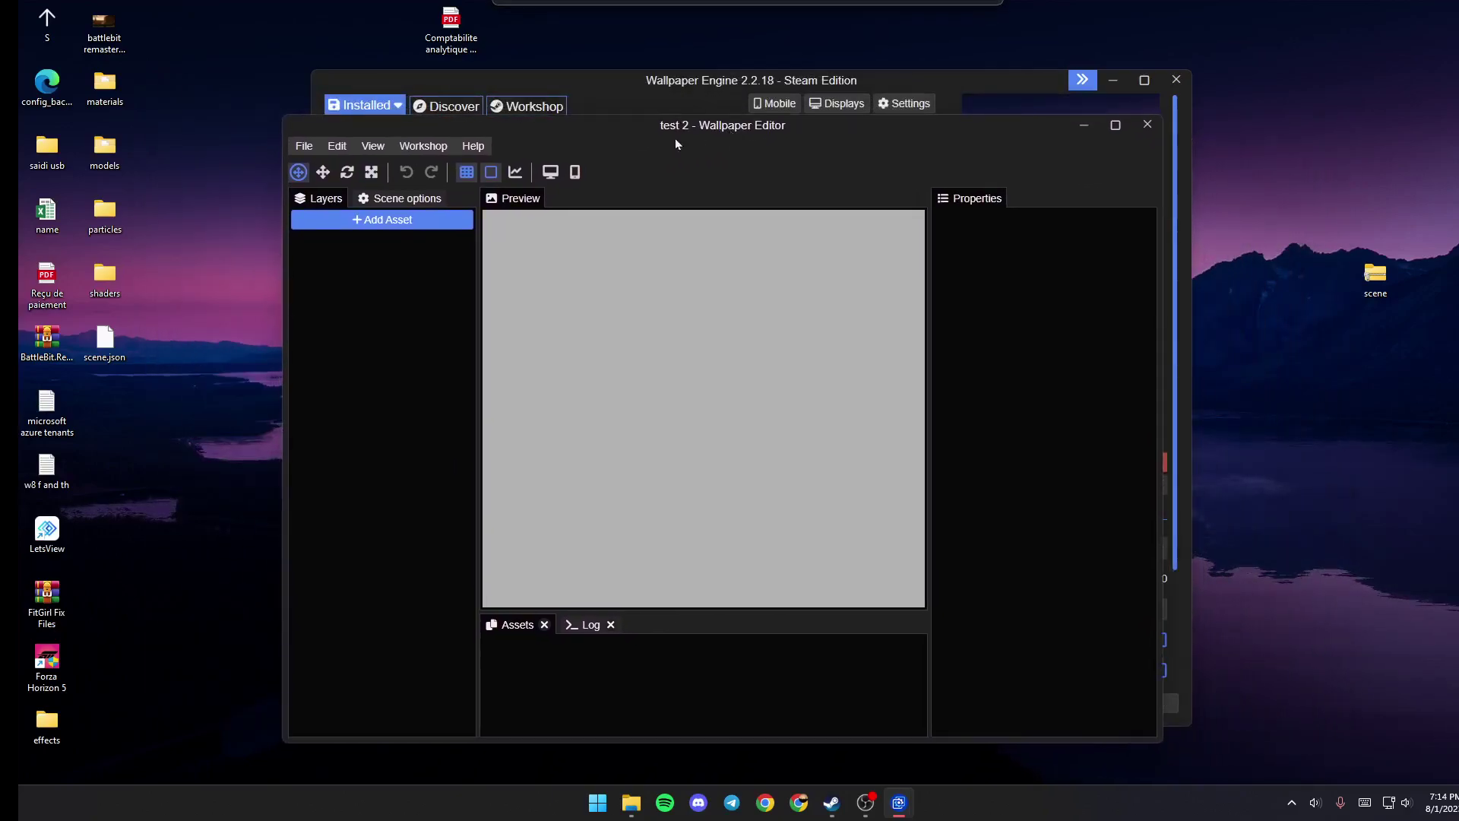
left_click(332, 152)
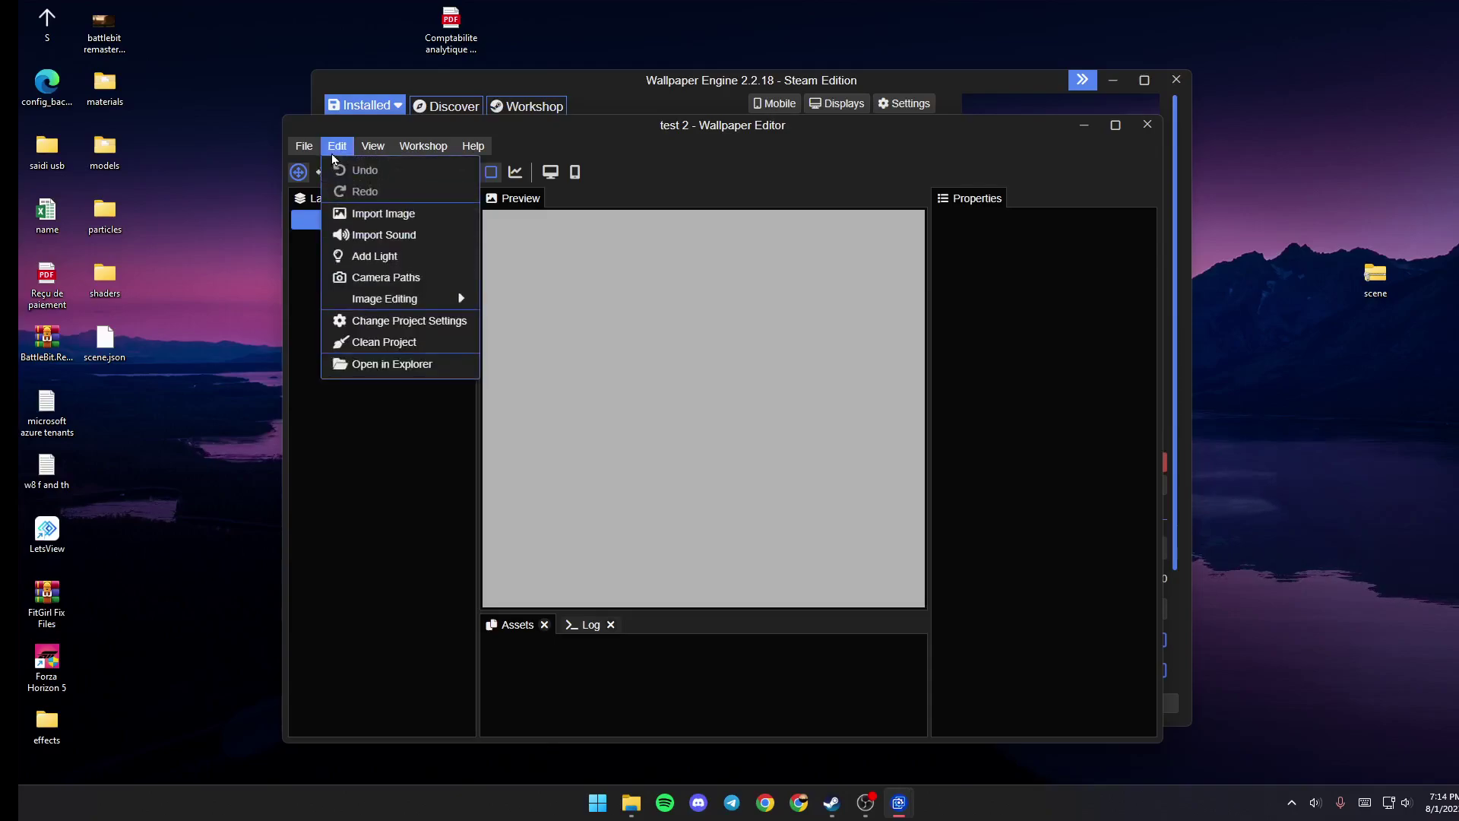
left_click(389, 364)
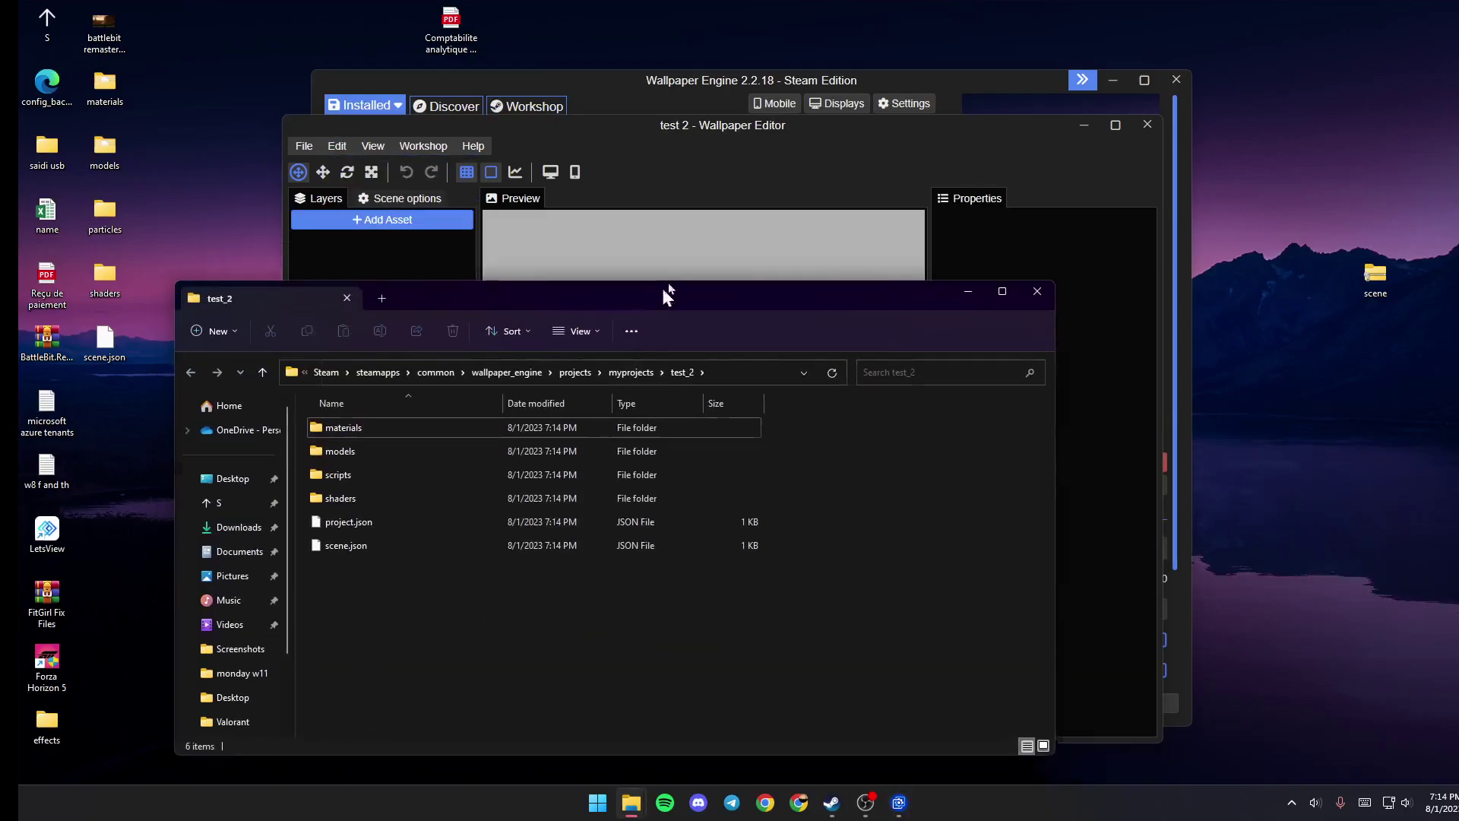
left_click_drag(605, 447, 607, 266)
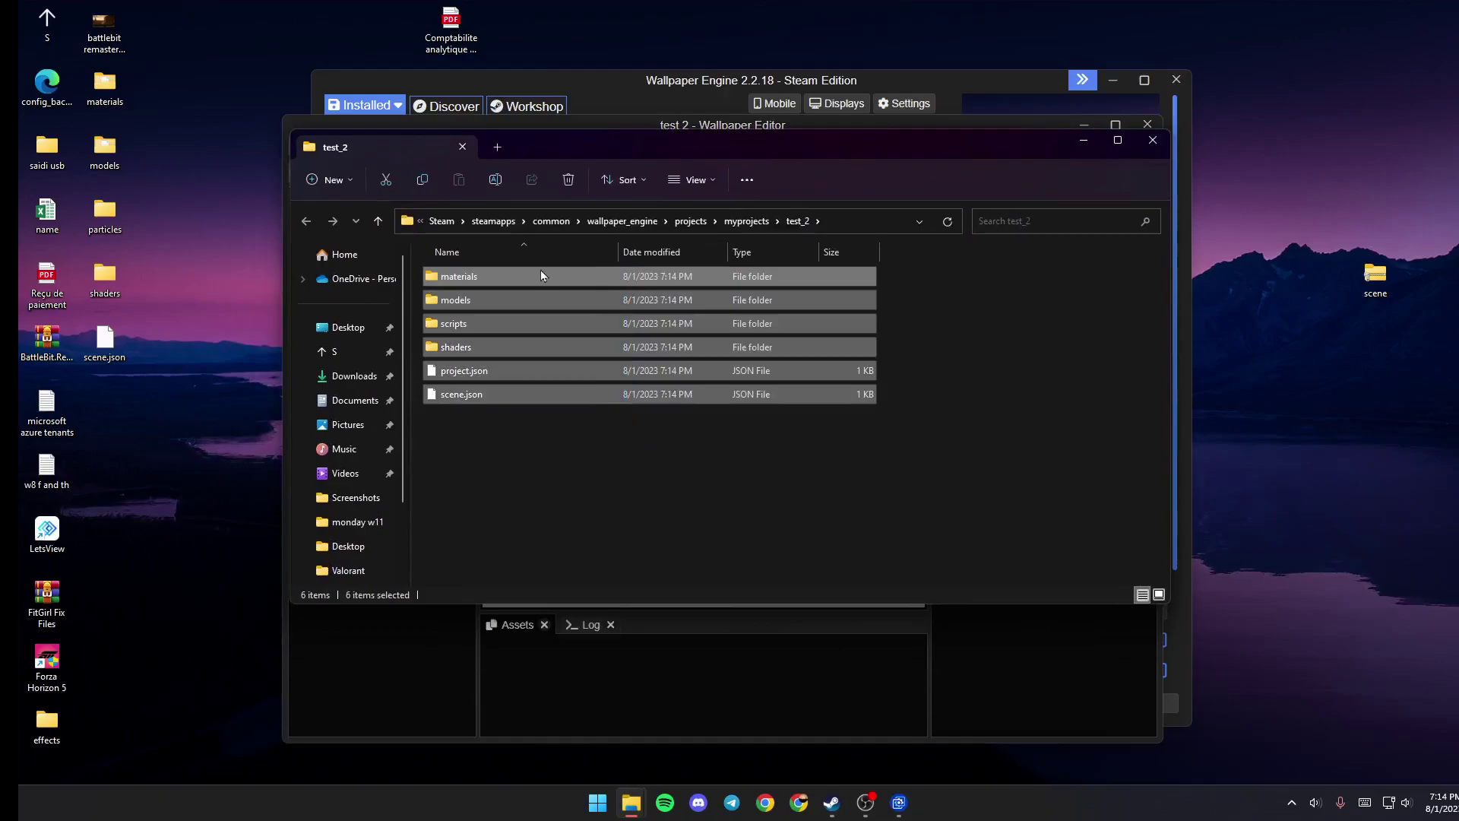
right_click(554, 276)
left_click(652, 287)
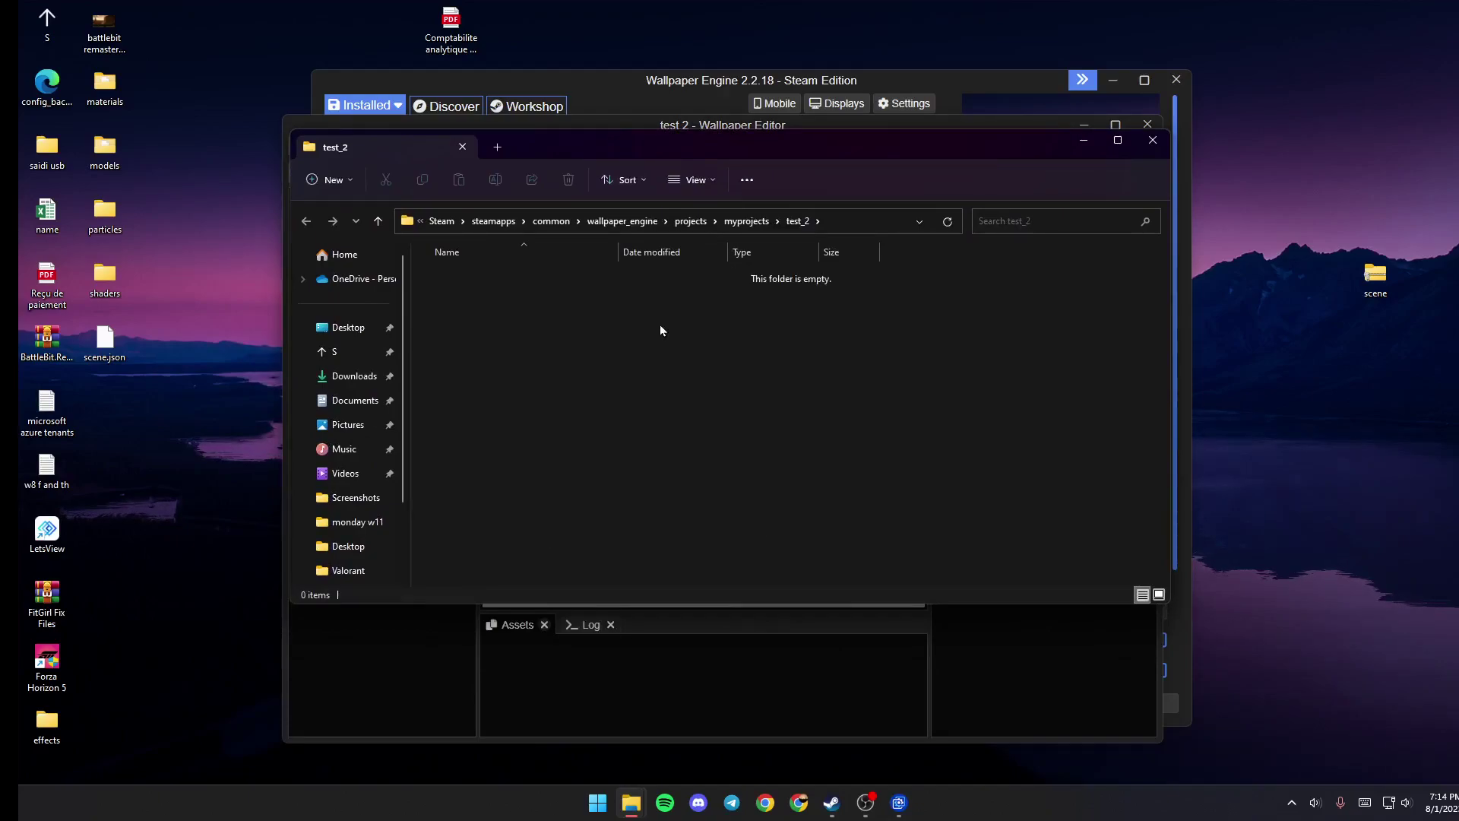
mouse_move(632, 803)
mouse_move(615, 741)
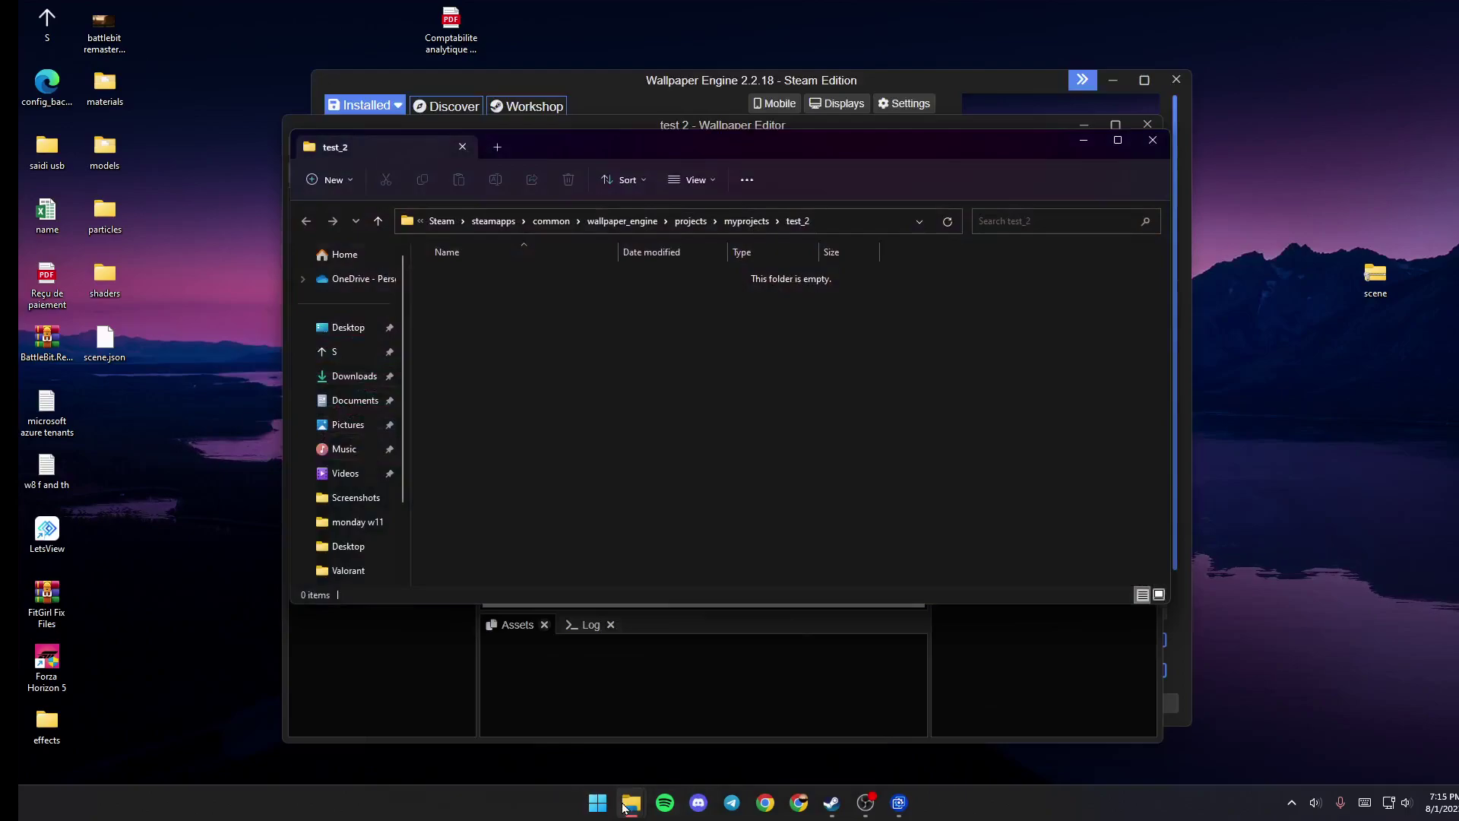
left_click(471, 722)
left_click_drag(643, 436, 655, 333)
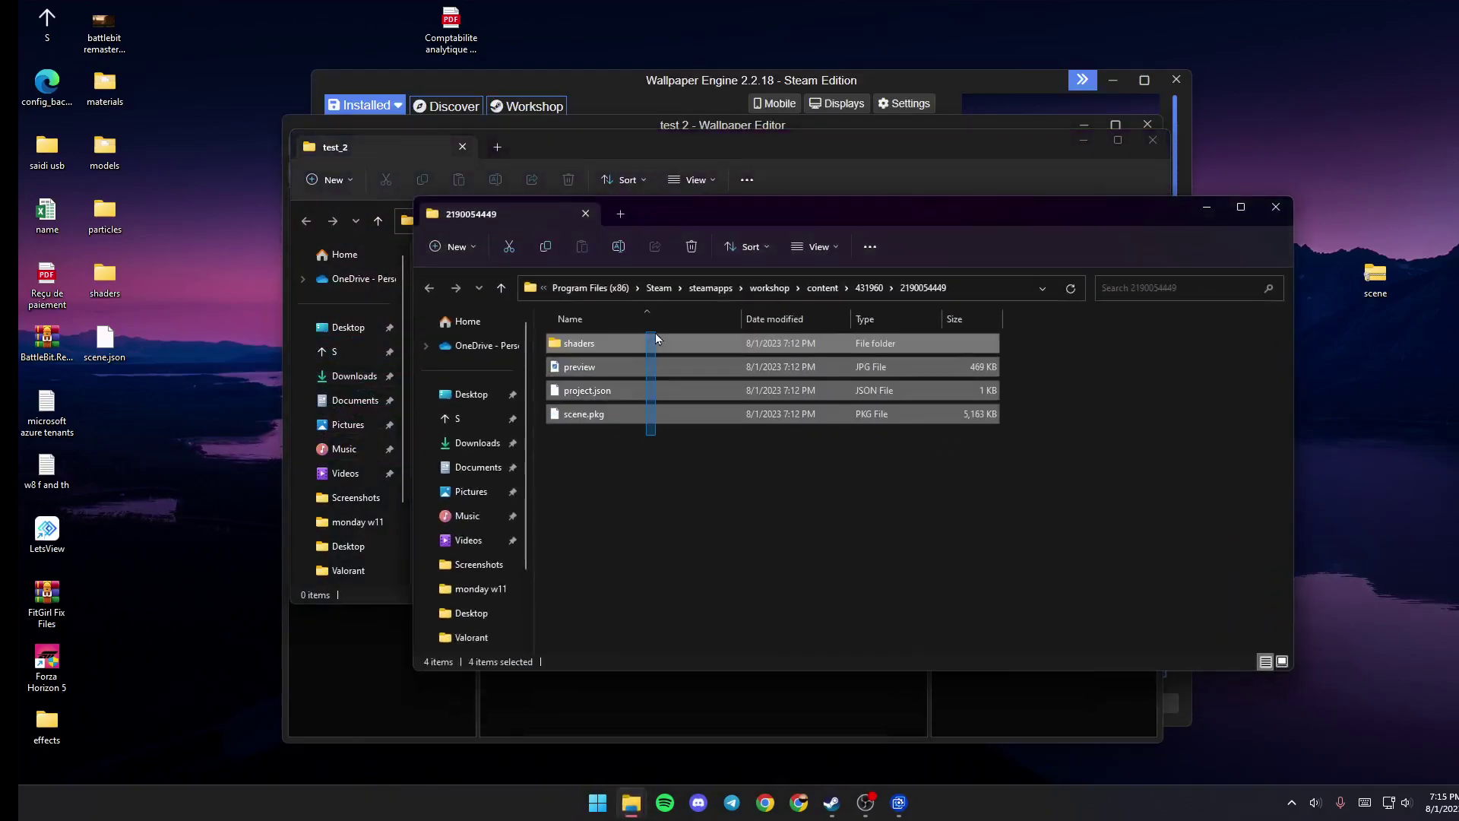
left_click(1211, 206)
key("ctrl+v")
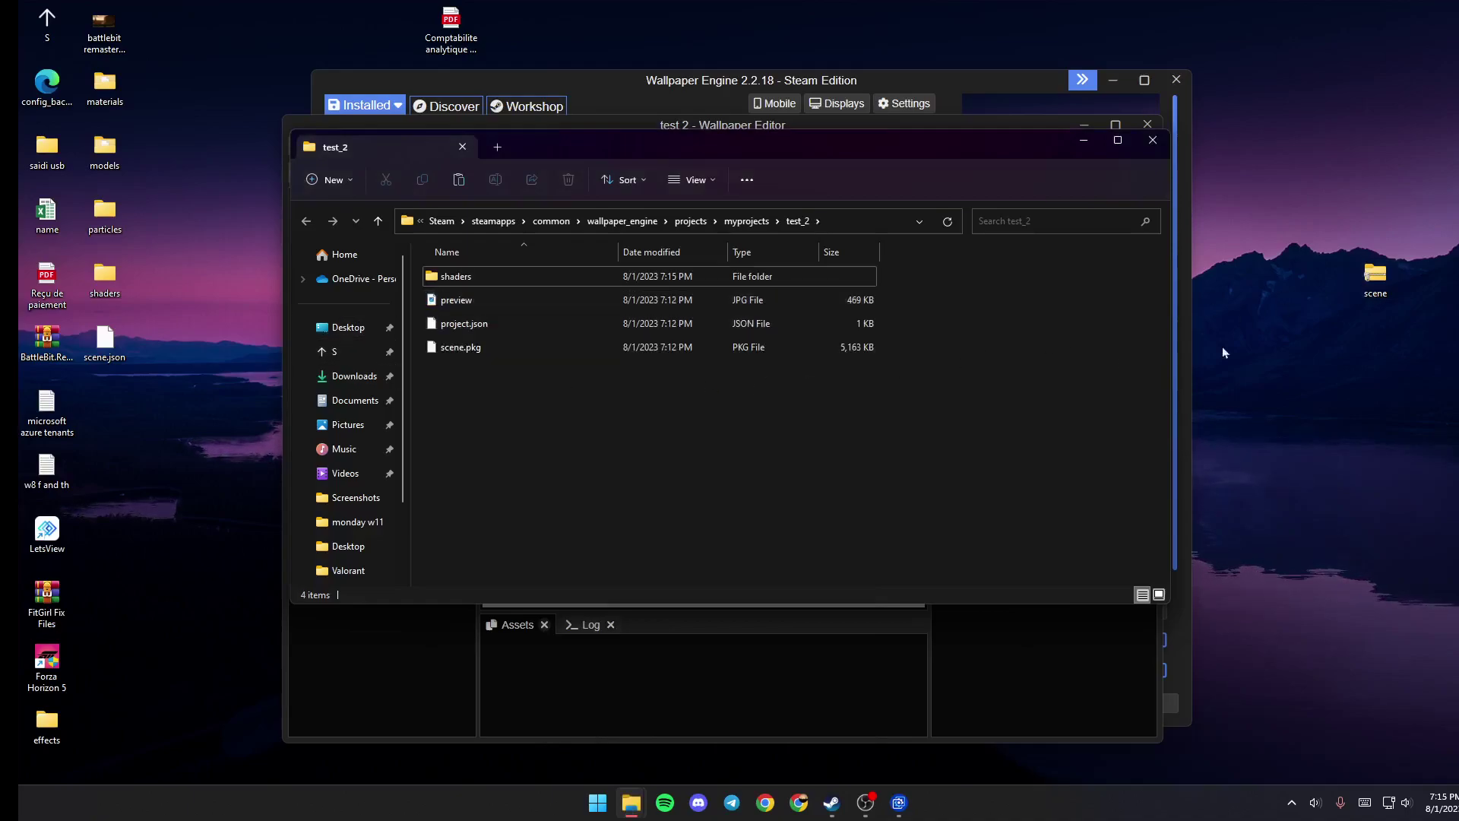
Paste the unpacked scene folders and scene.json into test_2, then close Explorer
double_click(1375, 278)
left_click_drag(431, 593, 425, 419)
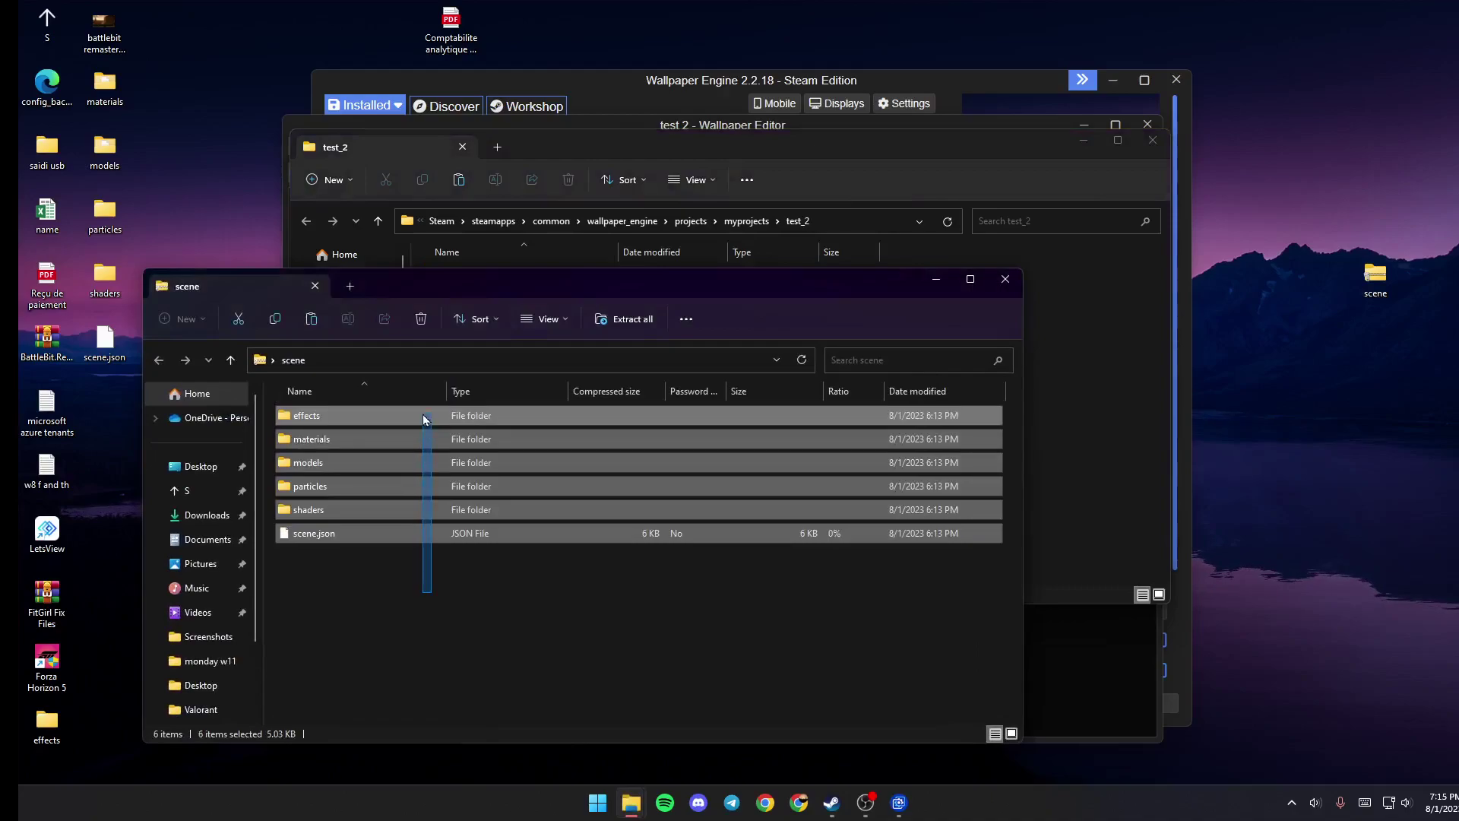
left_click(934, 280)
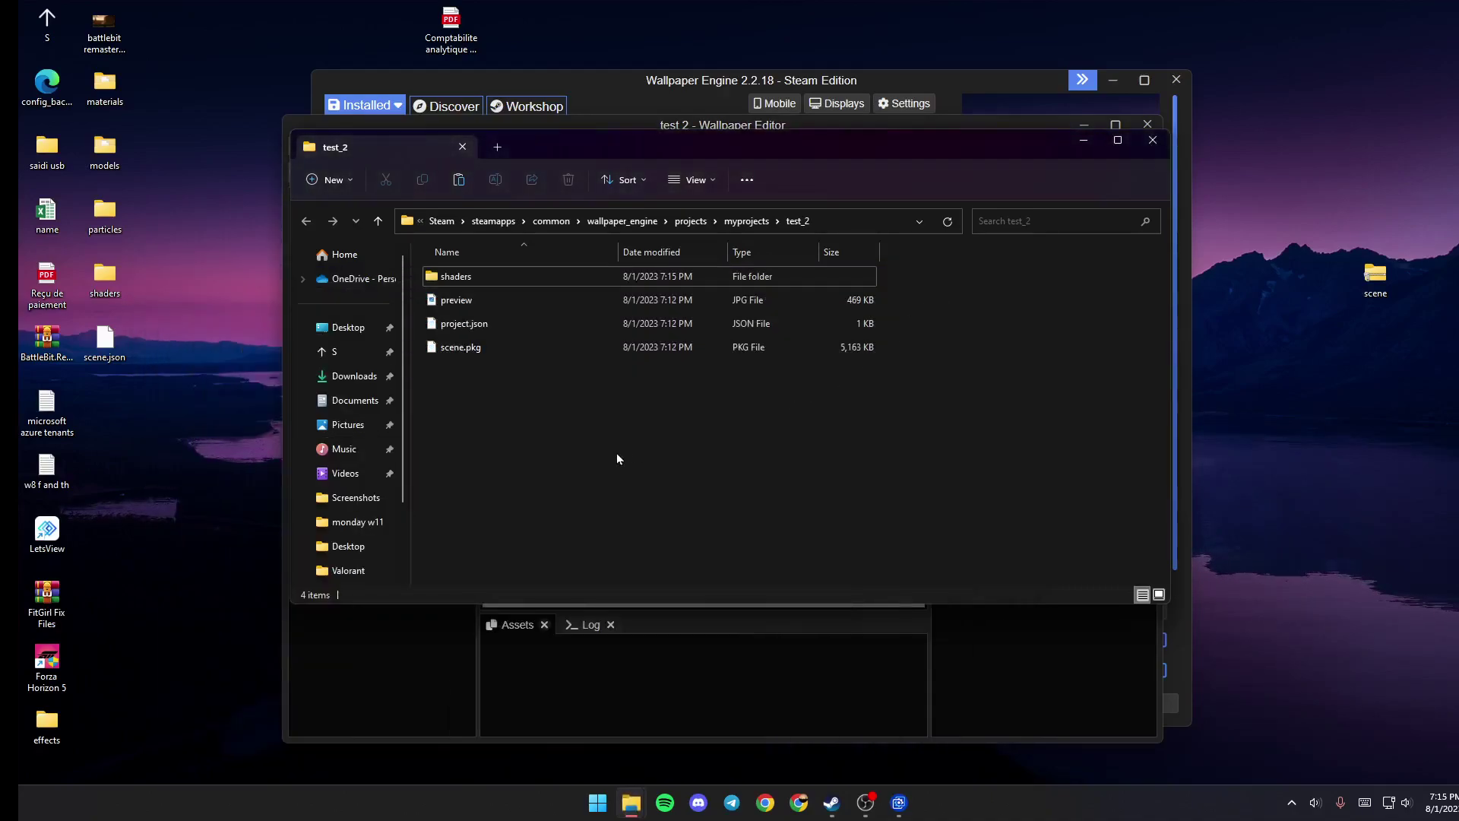
key("ctrl+v")
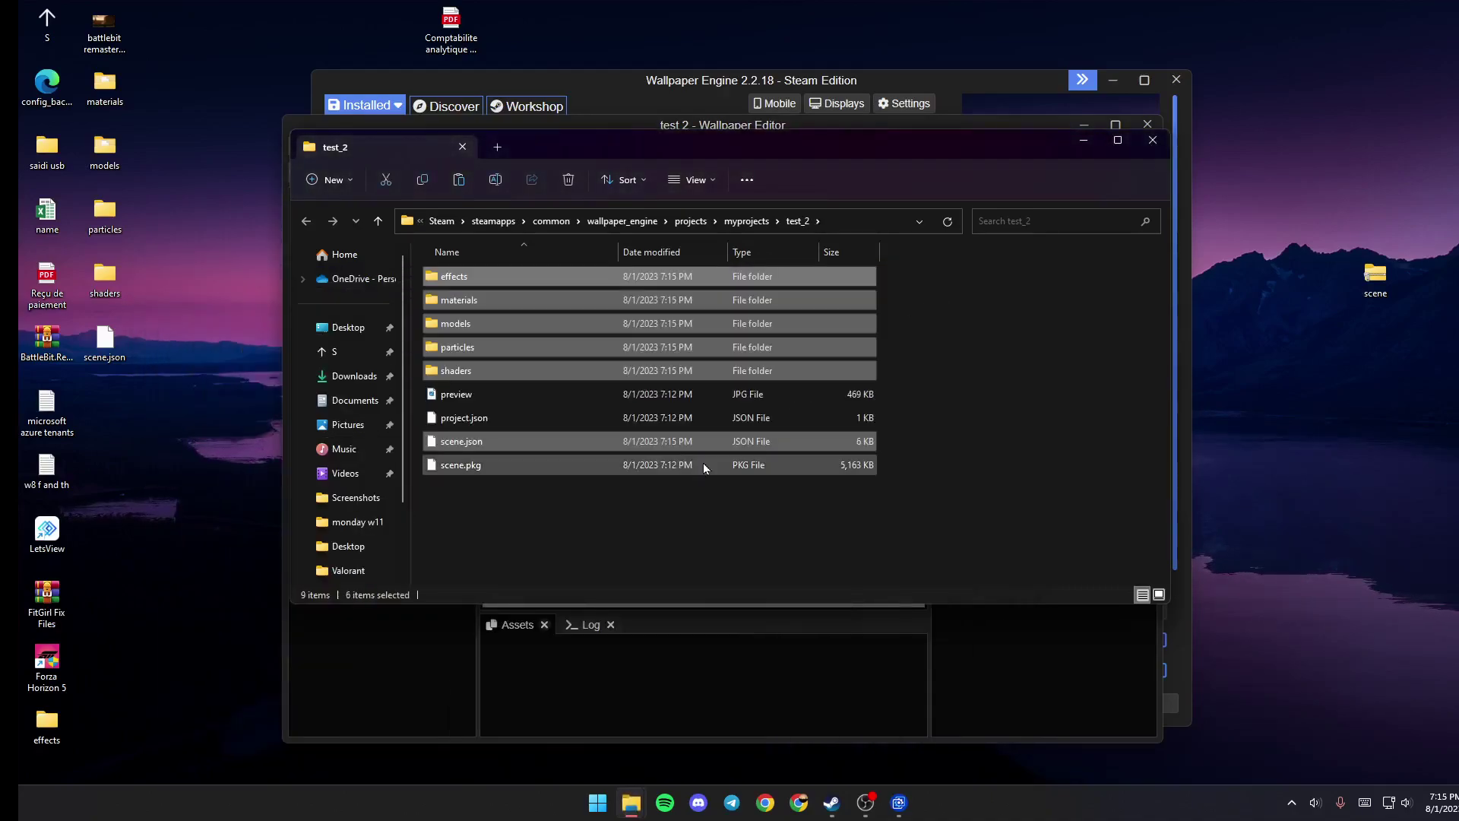
left_click(735, 521)
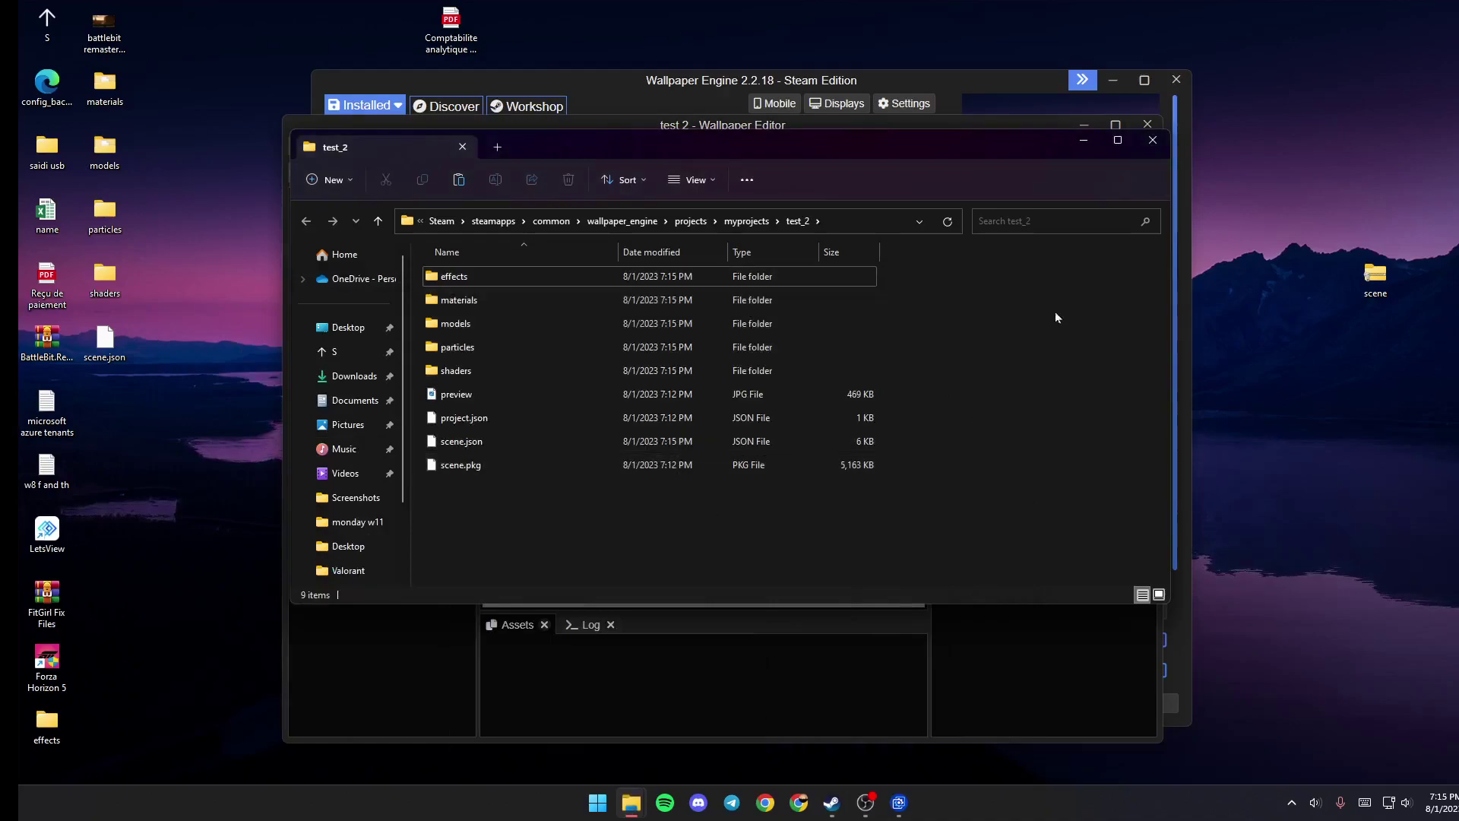
left_click(1152, 142)
left_click_drag(588, 141, 595, 188)
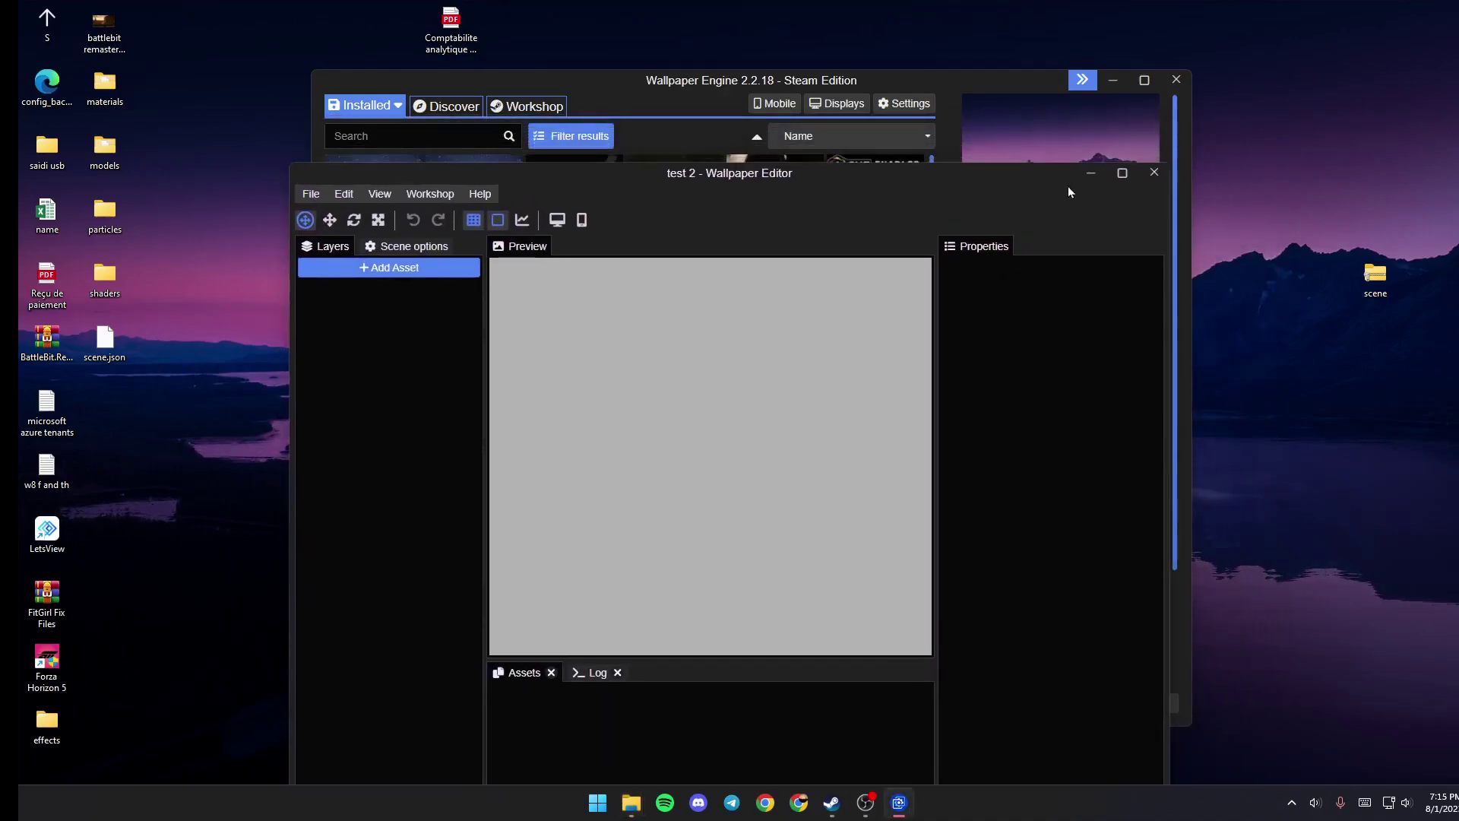
Close the empty 'test 2' editor and select the third Mountain Sunset with Lake copy
left_click(1142, 177)
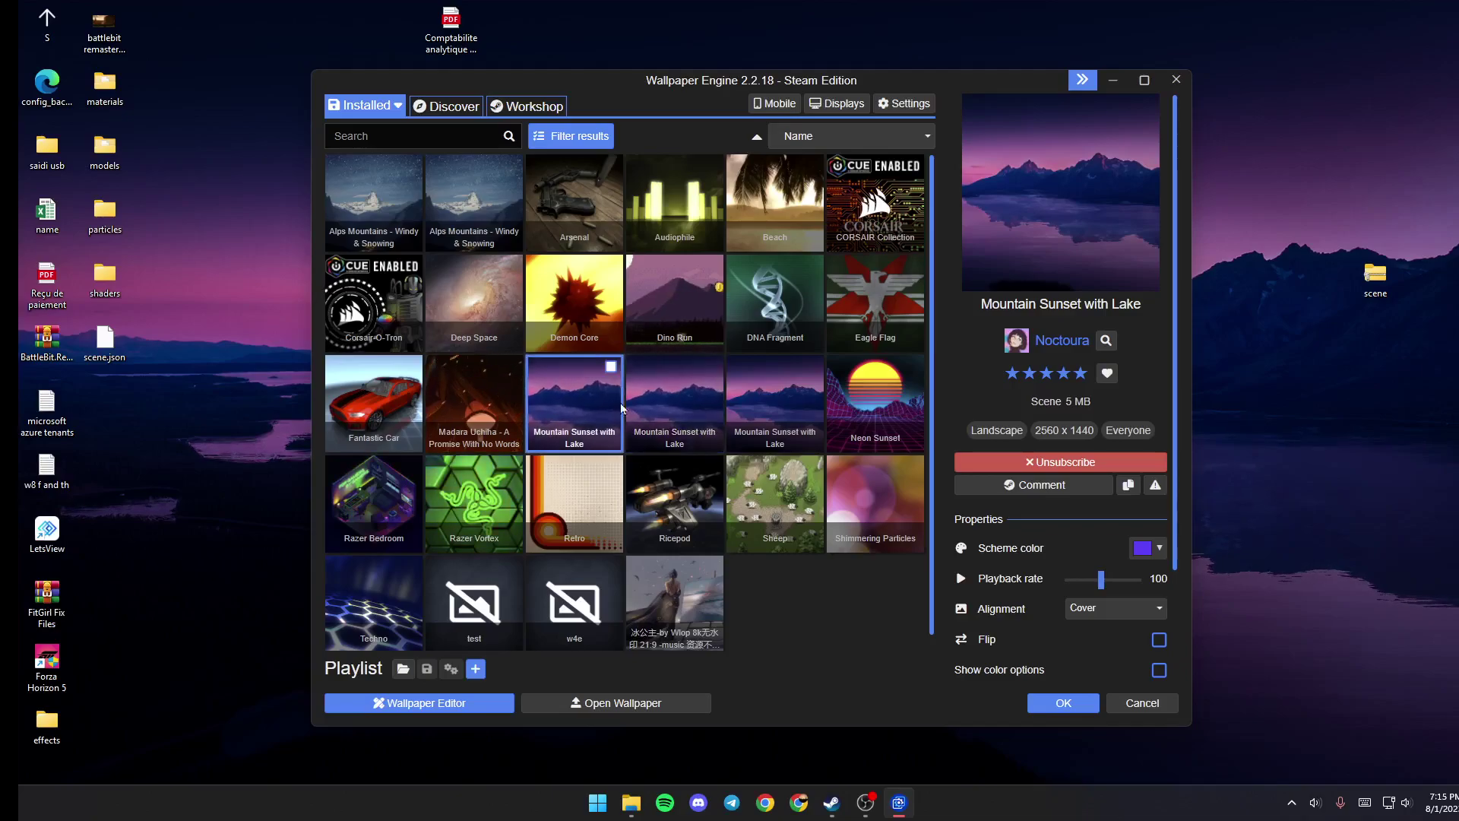
left_click(681, 403)
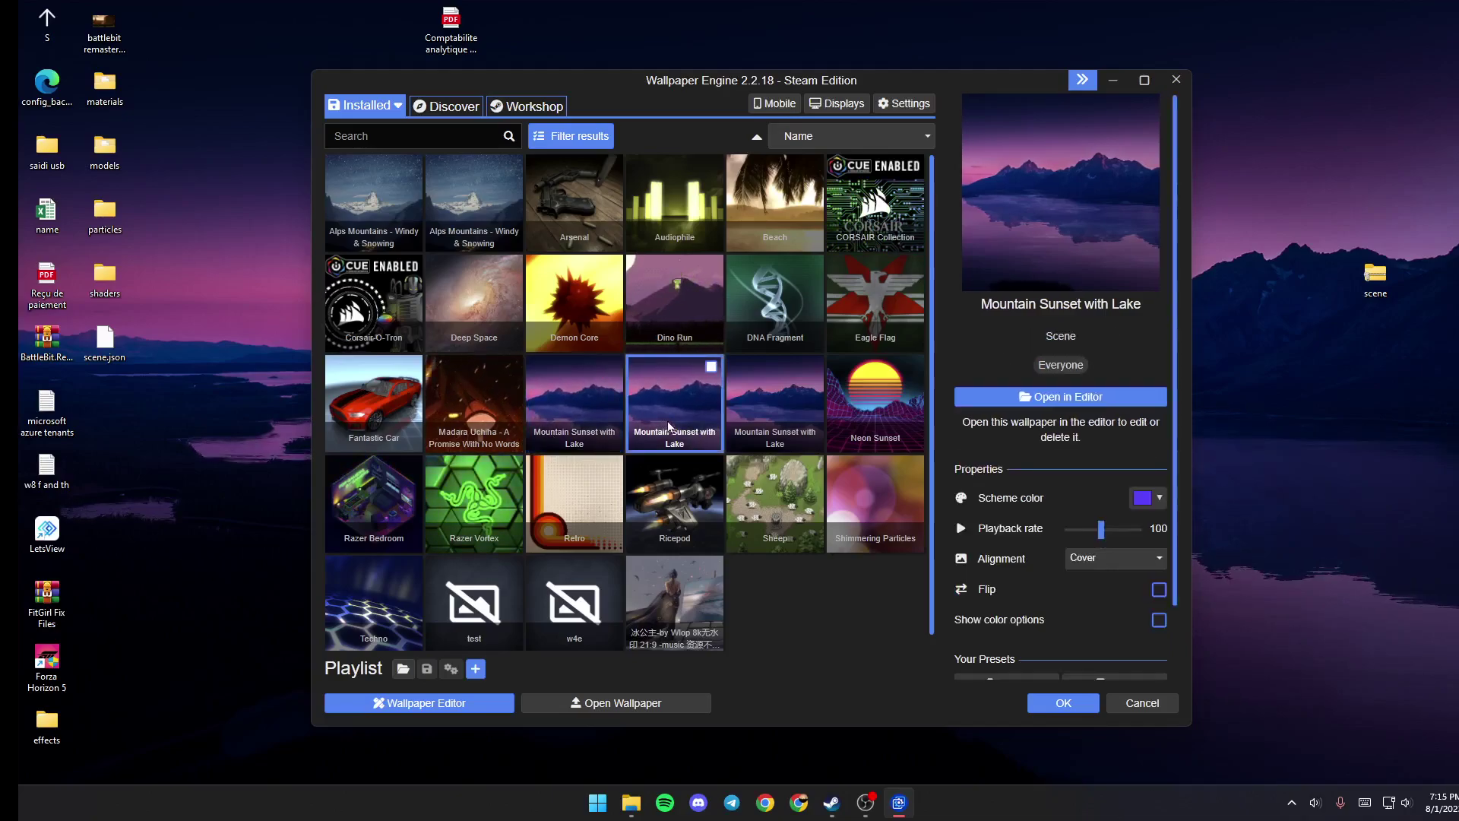
left_click(757, 411)
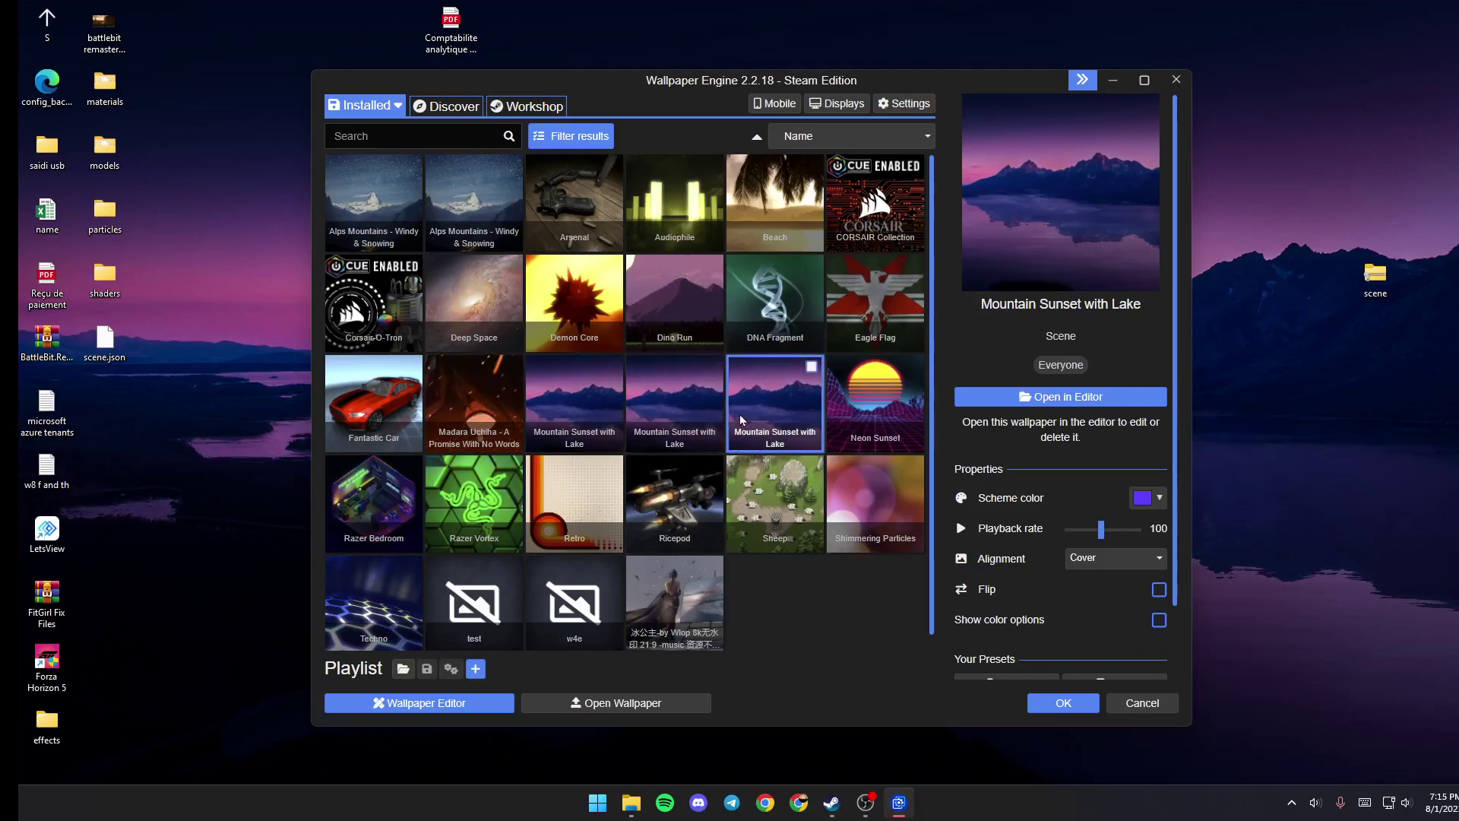
Open the local Mountain Sunset with Lake copy in the Wallpaper Editor
left_click(1076, 406)
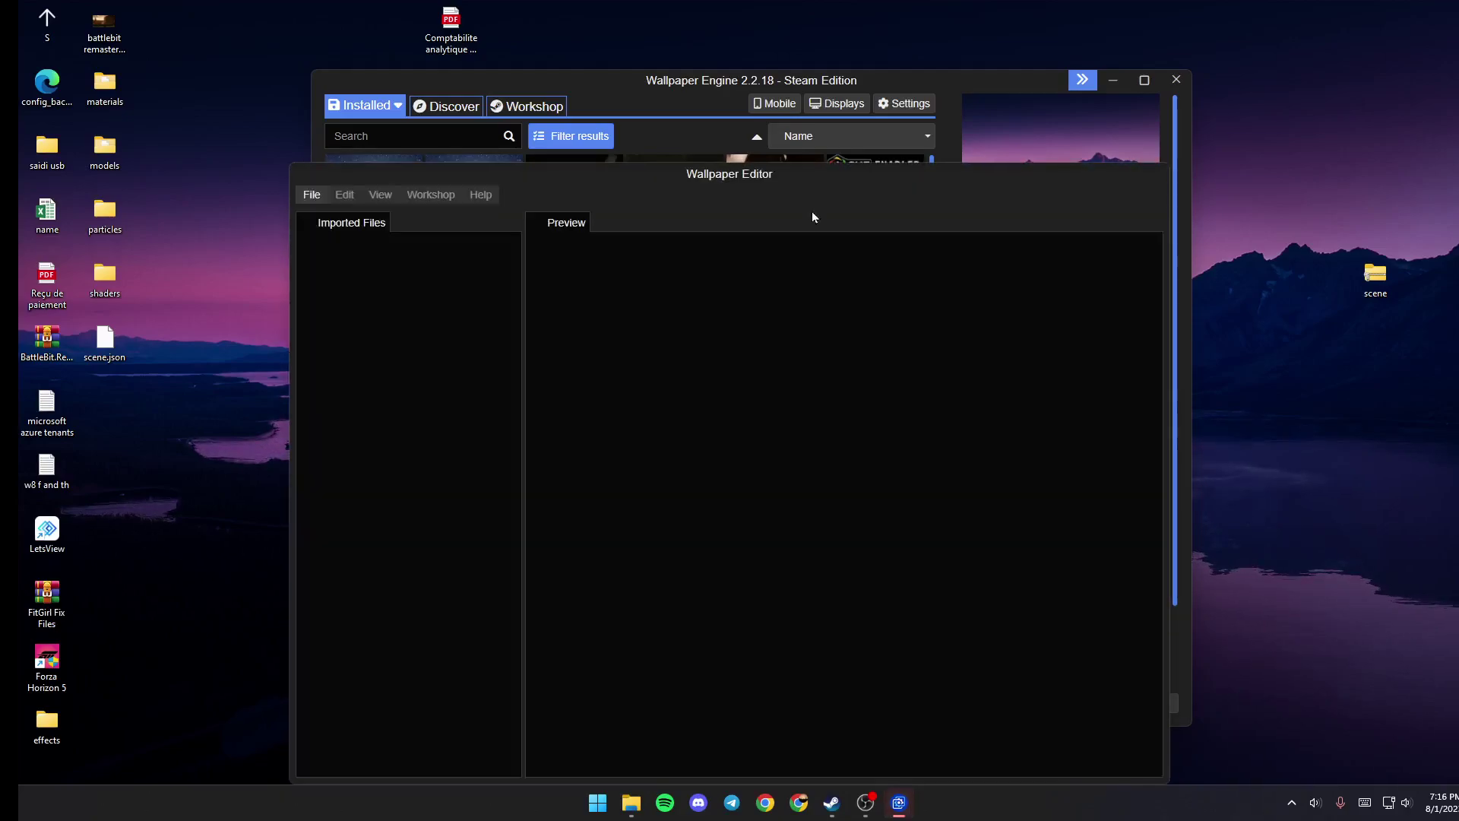